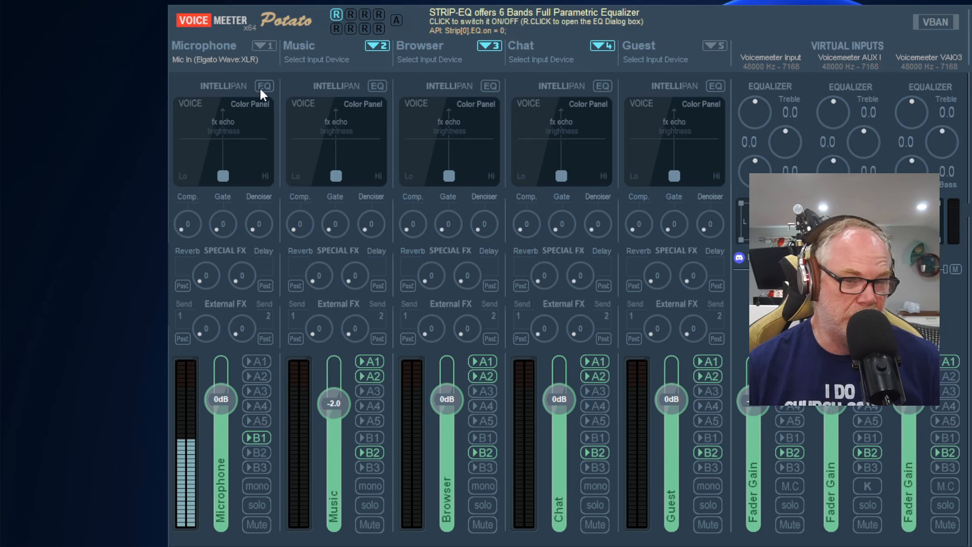
# Try moving the Microphone strip's Color Panel point up and slightly toward Lo, and reset it to its default.
pyautogui.moveTo(219, 173); pyautogui.dragTo(218, 144)
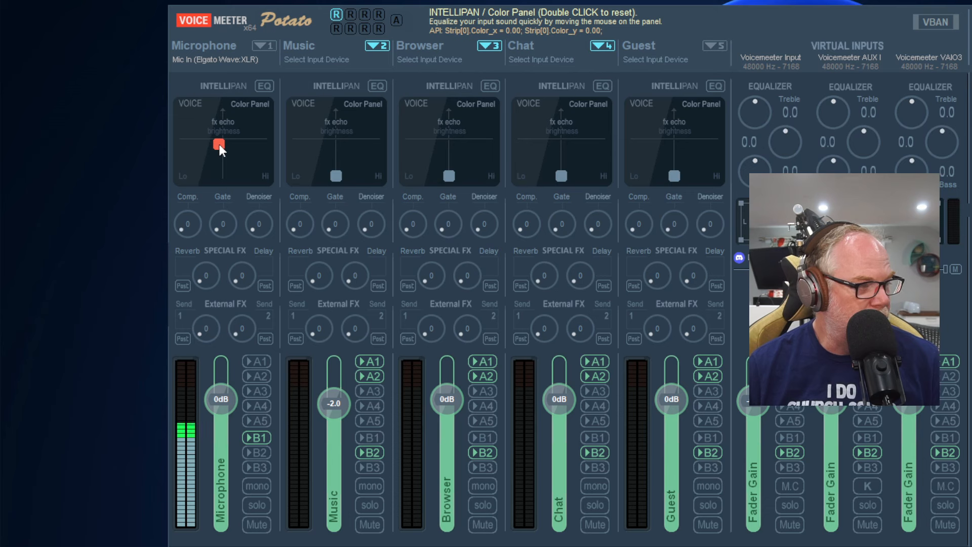
pyautogui.doubleClick(219, 144)
pyautogui.doubleClick(219, 144)
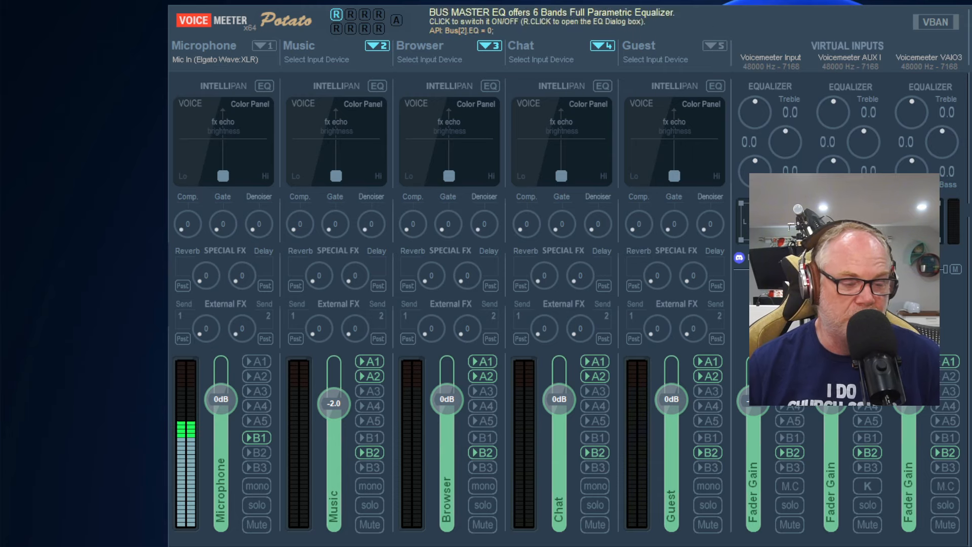
# Enable the EQ on the Microphone strip and open its parametric equalizer dialog.
pyautogui.moveTo(830, 31); pyautogui.dragTo(386, 29)
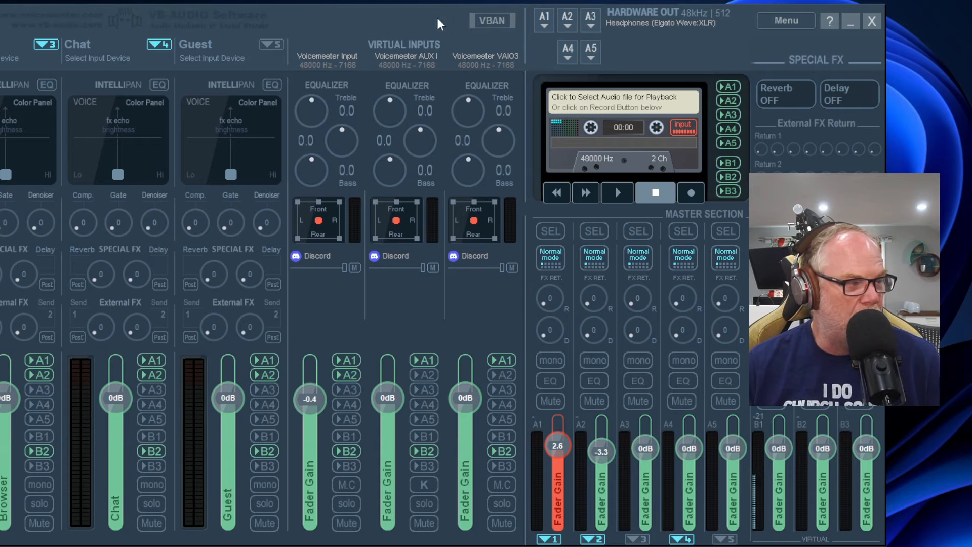
pyautogui.moveTo(403, 20); pyautogui.dragTo(742, 10)
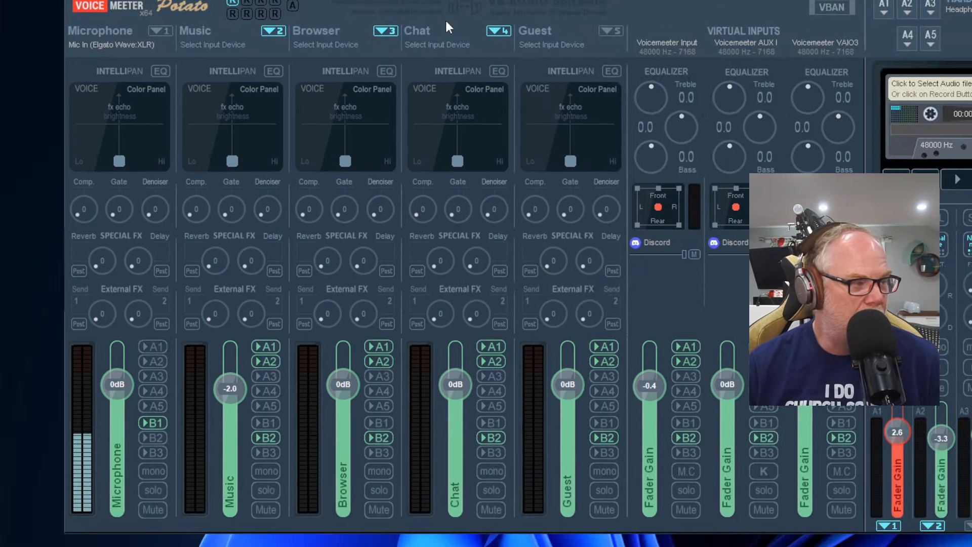
pyautogui.click(161, 72)
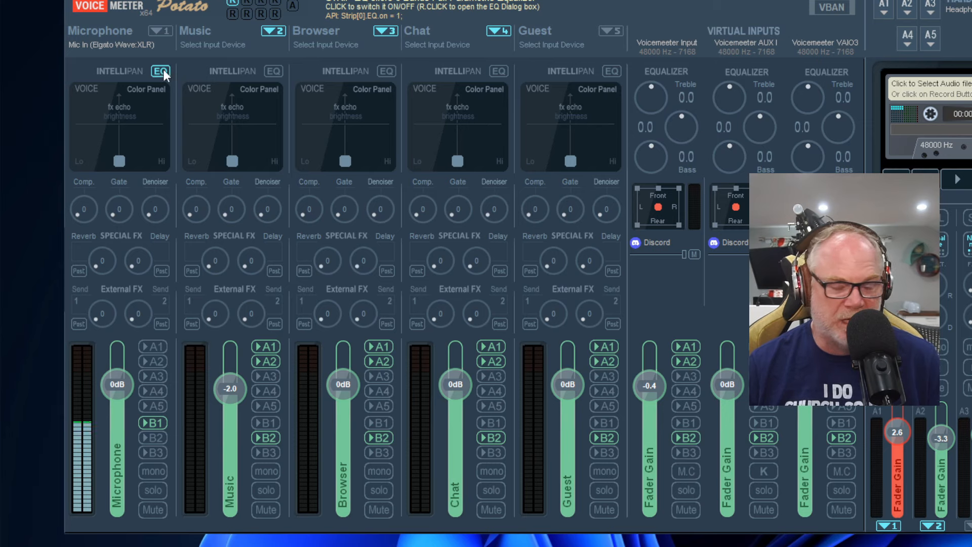
pyautogui.rightClick(160, 69)
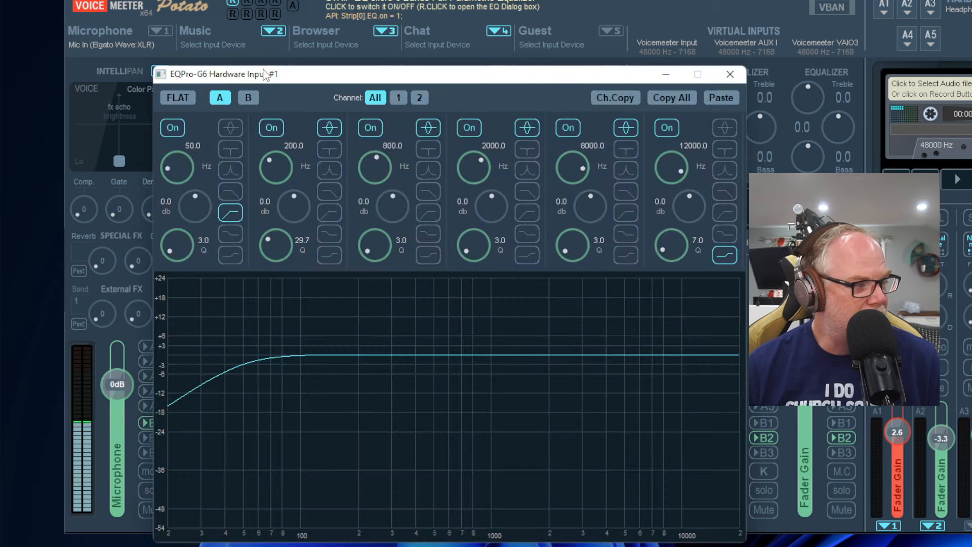
pyautogui.moveTo(270, 71); pyautogui.dragTo(345, 70)
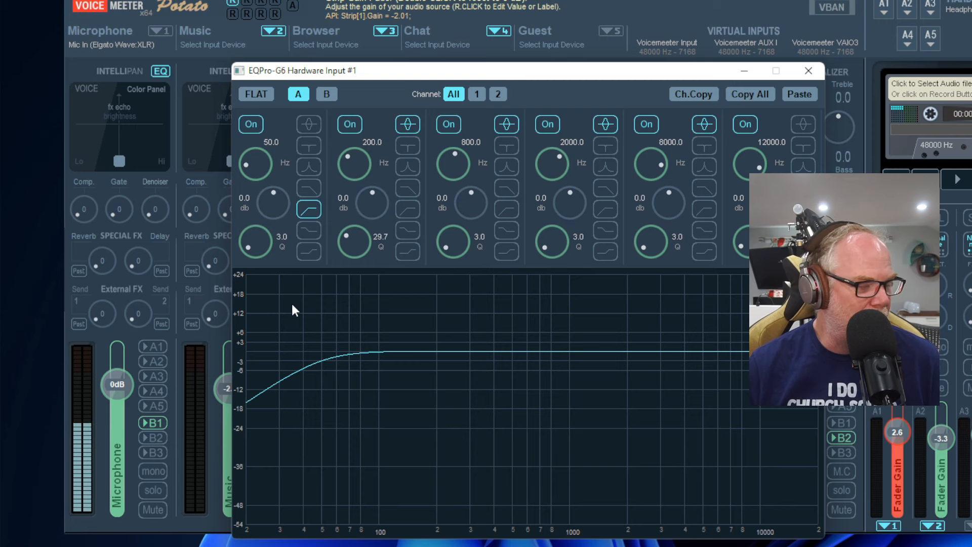
# Set the first EQ band's frequency to about 64.8 Hz and the second band's to about 475.7 Hz.
pyautogui.moveTo(251, 174); pyautogui.dragTo(250, 169)
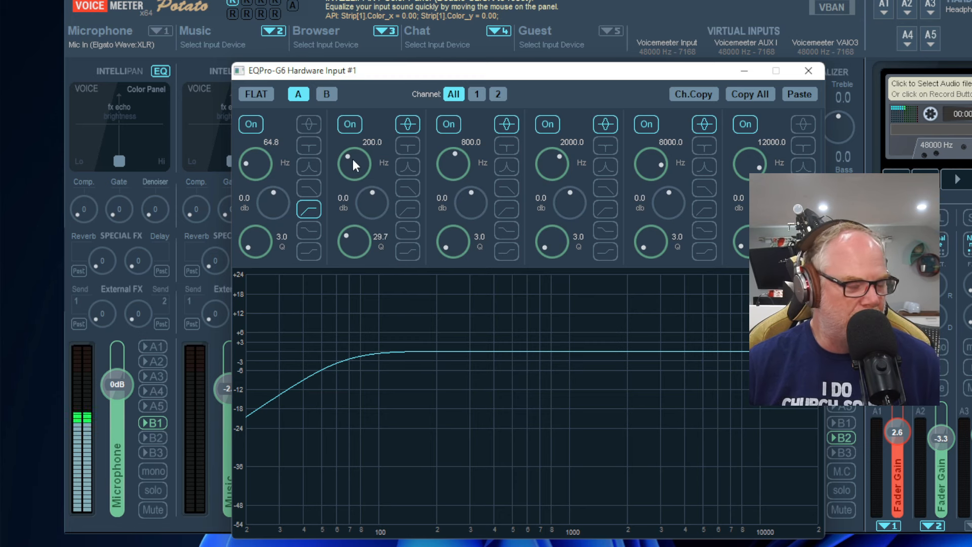
pyautogui.moveTo(354, 157); pyautogui.dragTo(357, 153)
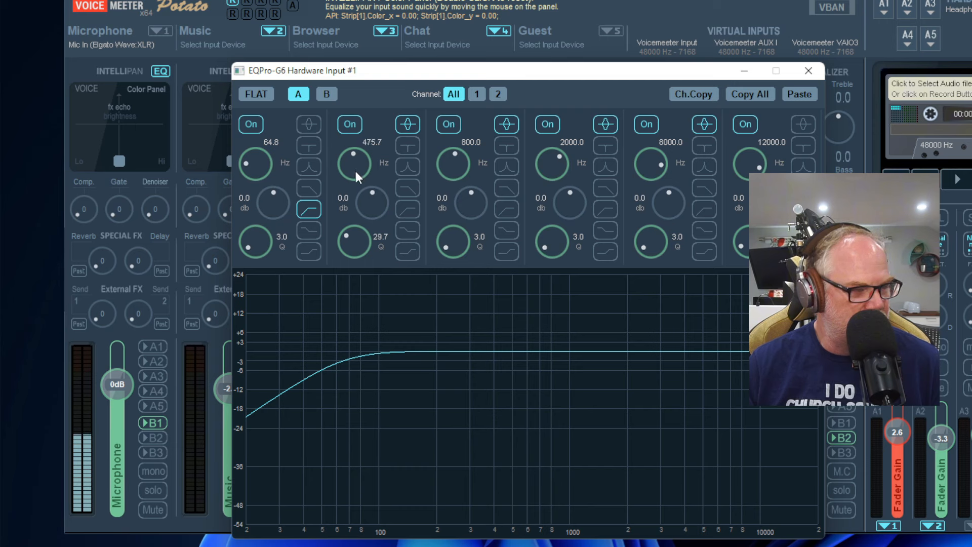
# Switch off the second through sixth EQ bands, leaving only the low-cut band active.
pyautogui.click(348, 126)
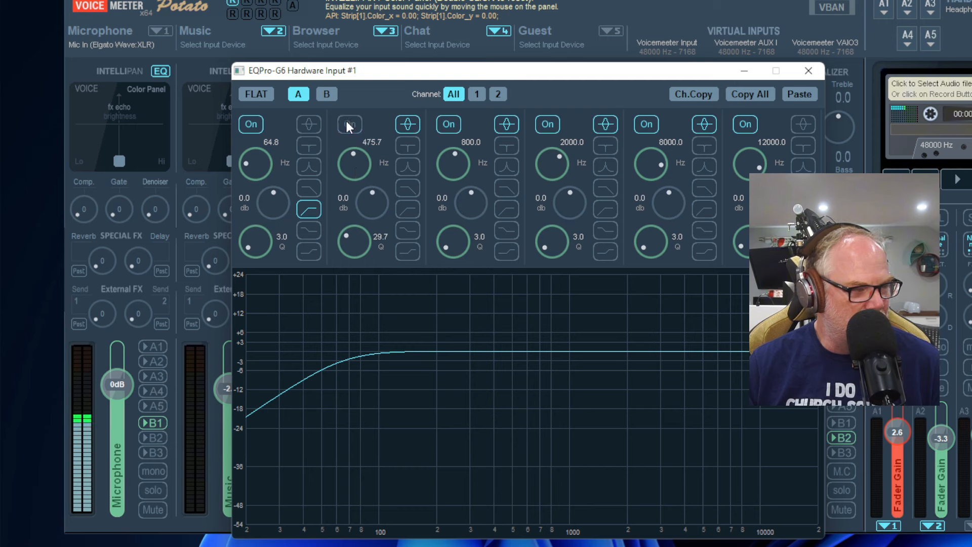
pyautogui.click(440, 125)
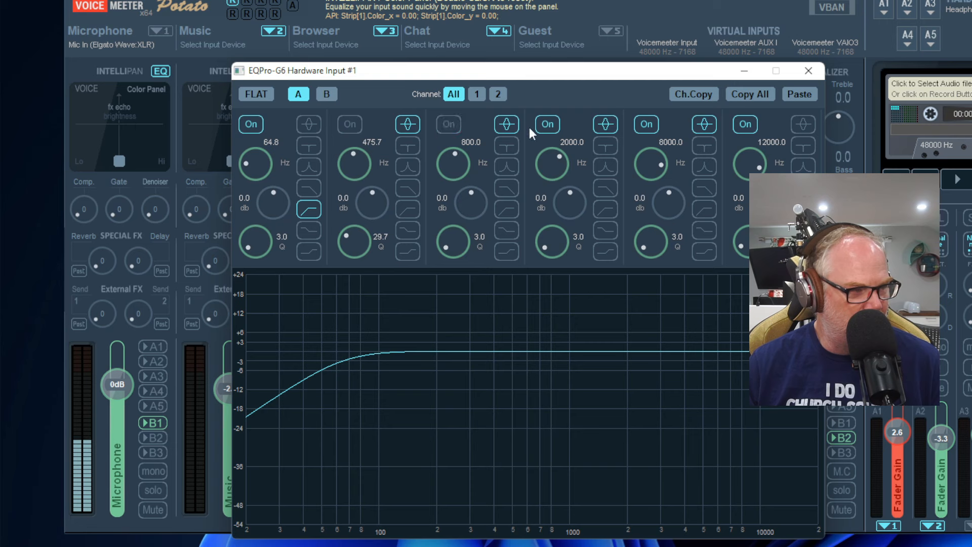
pyautogui.click(539, 125)
pyautogui.click(648, 125)
pyautogui.click(735, 125)
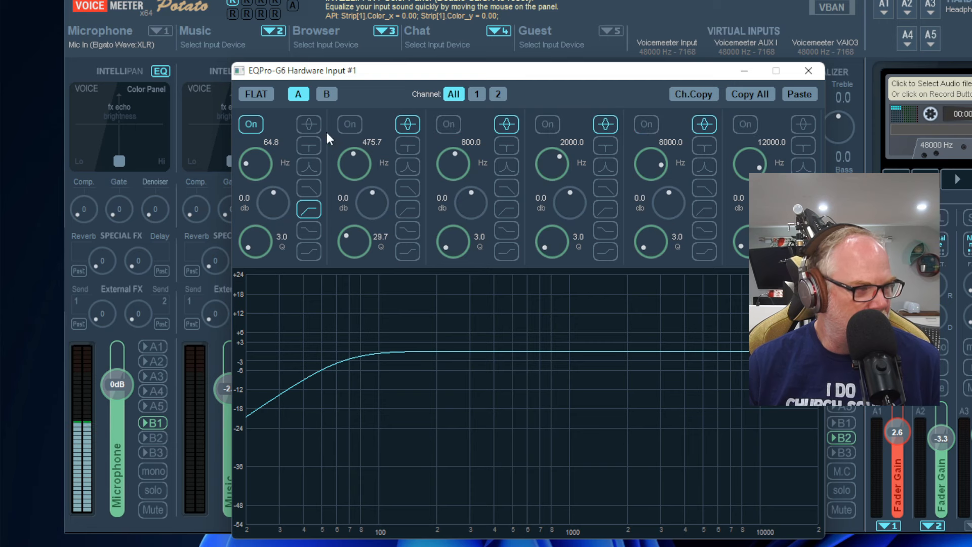
# Switch on the second EQ band at about 533.9 Hz and cut it by 6.3 dB with a Q of 31.3.
pyautogui.click(346, 125)
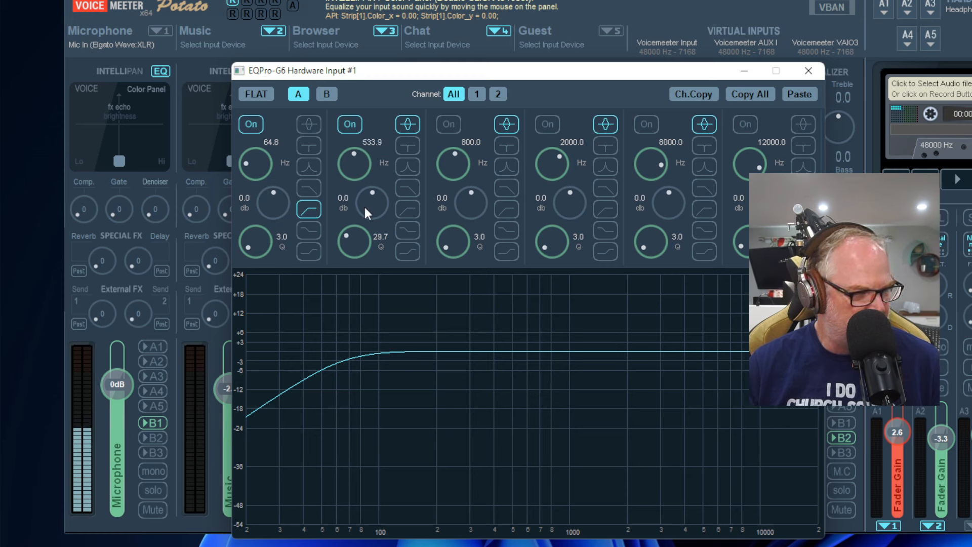
pyautogui.moveTo(365, 207); pyautogui.dragTo(373, 123)
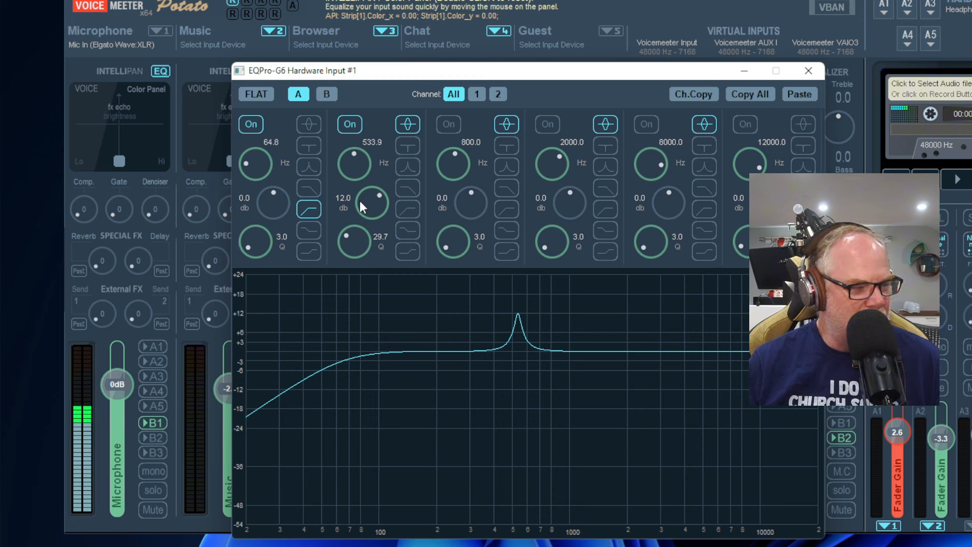
pyautogui.moveTo(359, 200); pyautogui.dragTo(356, 332)
pyautogui.moveTo(357, 244); pyautogui.dragTo(382, 235)
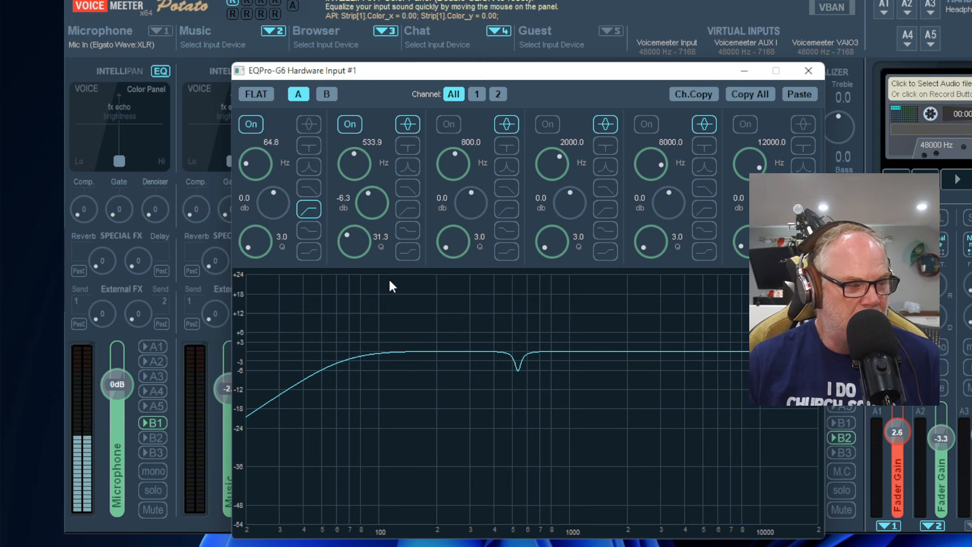
# Try a boost on the fourth EQ band with a narrower Q of about 13.5, and switch the band off.
pyautogui.click(545, 123)
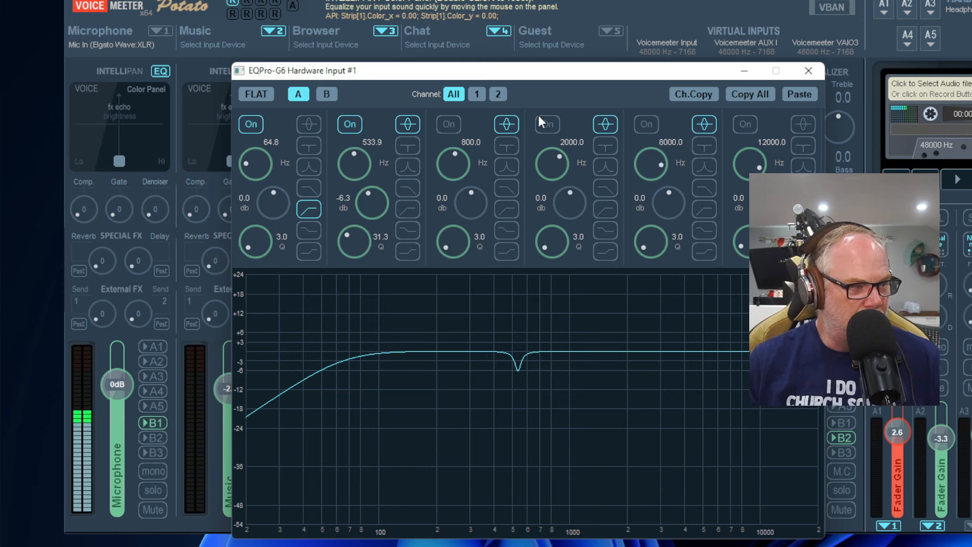
pyautogui.moveTo(567, 202); pyautogui.dragTo(574, 144)
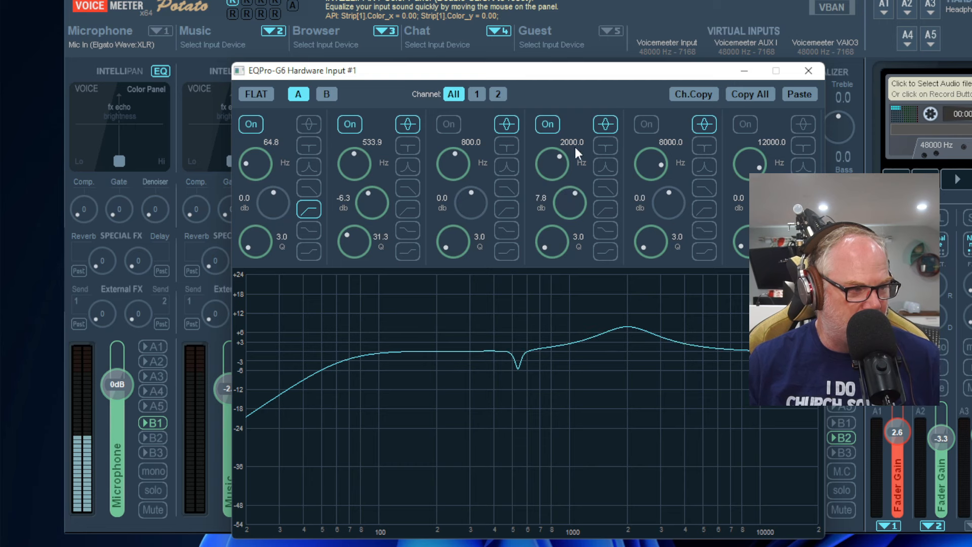
pyautogui.moveTo(564, 257); pyautogui.dragTo(559, 201)
pyautogui.click(547, 125)
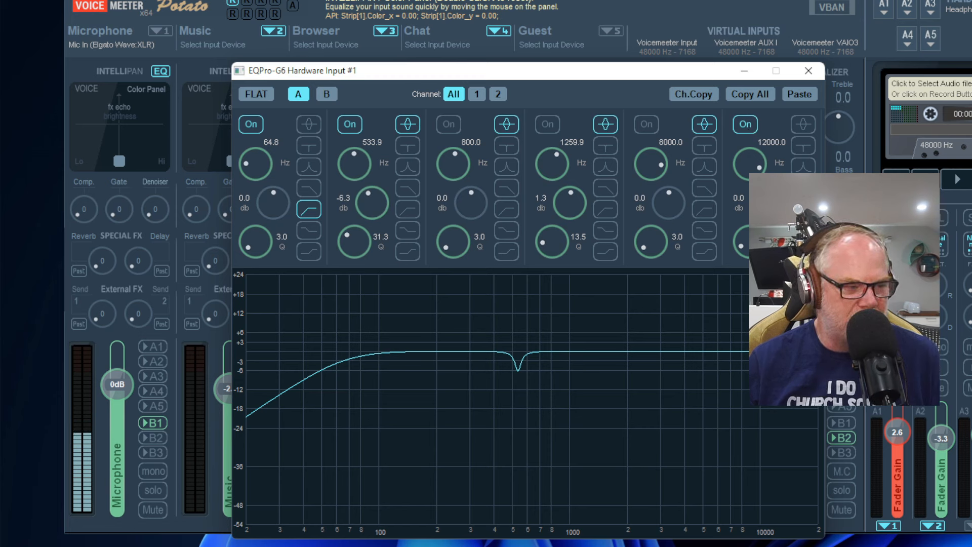
# Set the sixth EQ band to about 10386.4 Hz with a 2.5 dB boost and close the equalizer.
pyautogui.scroll(-1, 748, 159)
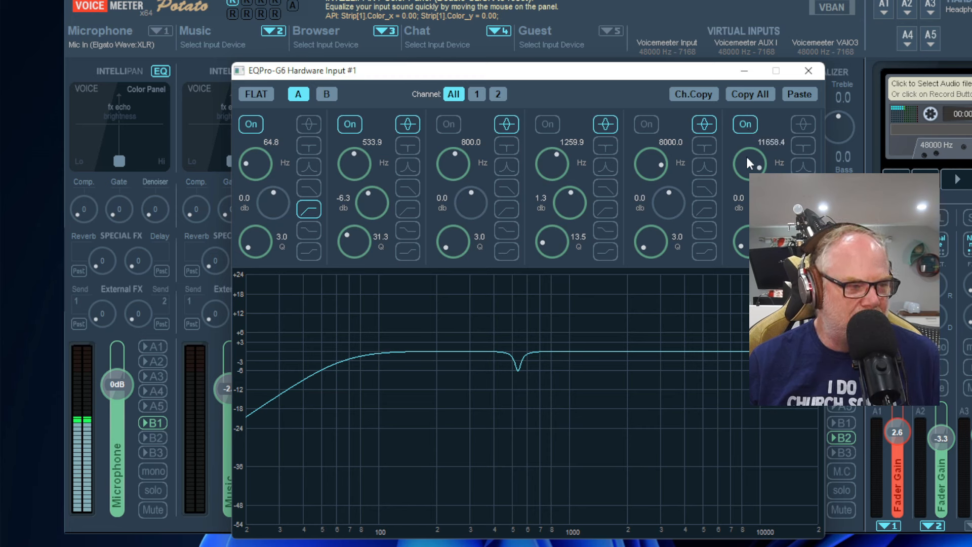
pyautogui.scroll(-1, 746, 154)
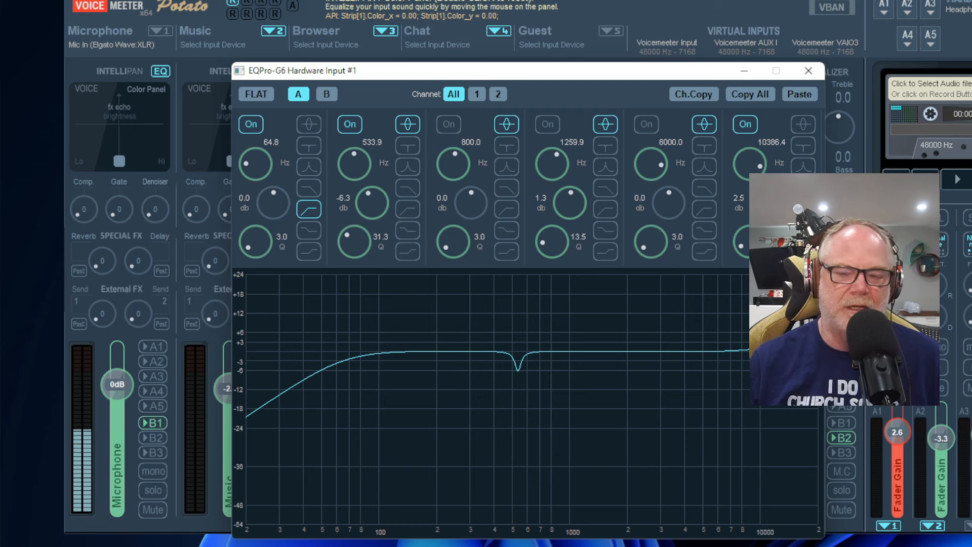
pyautogui.moveTo(767, 203)
pyautogui.mouseDown()
pyautogui.moveTo(761, 168)
pyautogui.moveTo(773, 135)
pyautogui.moveTo(768, 213)
pyautogui.mouseUp()
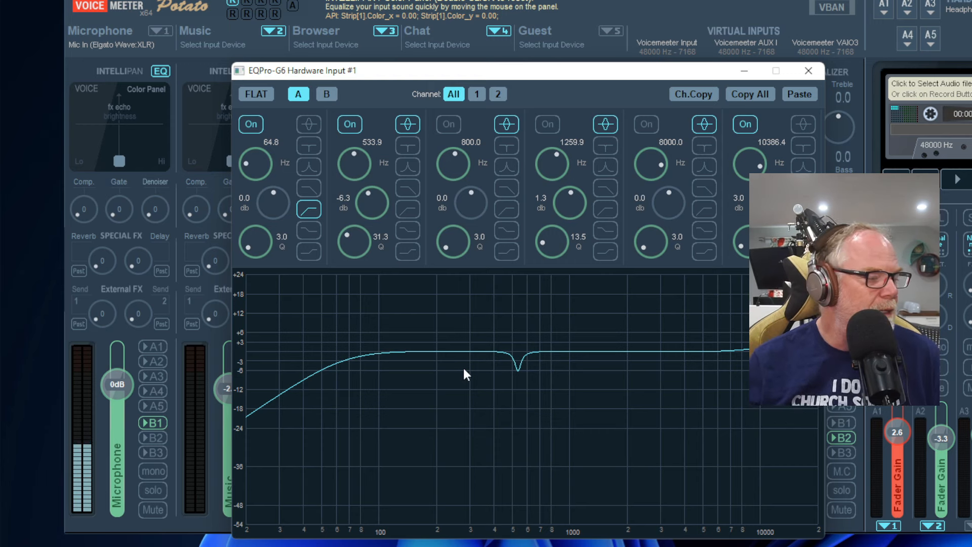
pyautogui.click(808, 72)
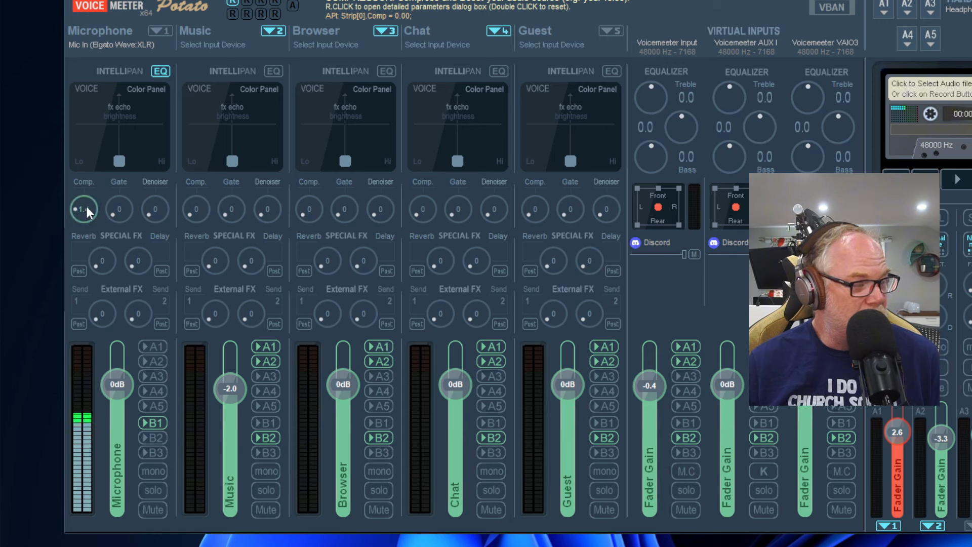
# Try raising the Microphone's compressor amount to about 3.1, reset it to 0, and open the detailed compressor and gate settings.
pyautogui.moveTo(86, 207); pyautogui.dragTo(86, 199)
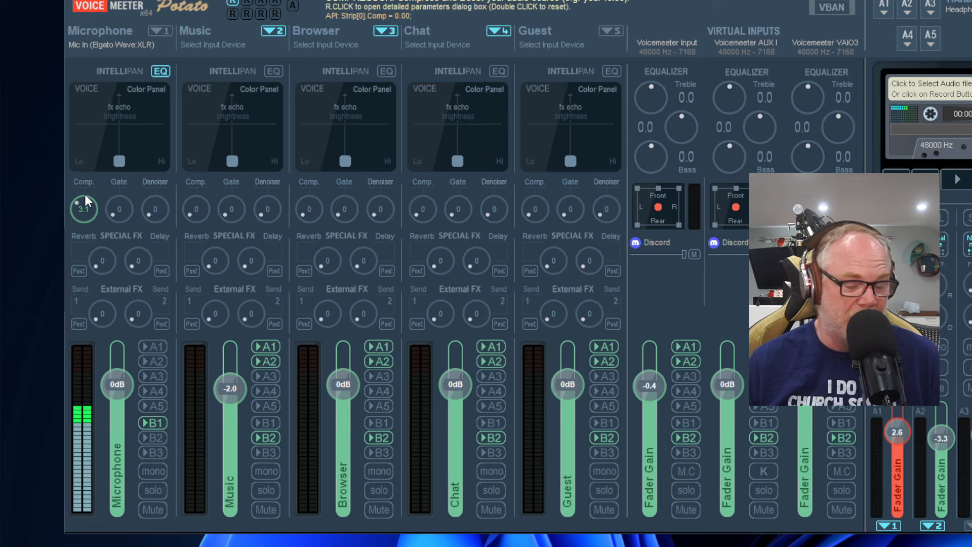
pyautogui.doubleClick(84, 193)
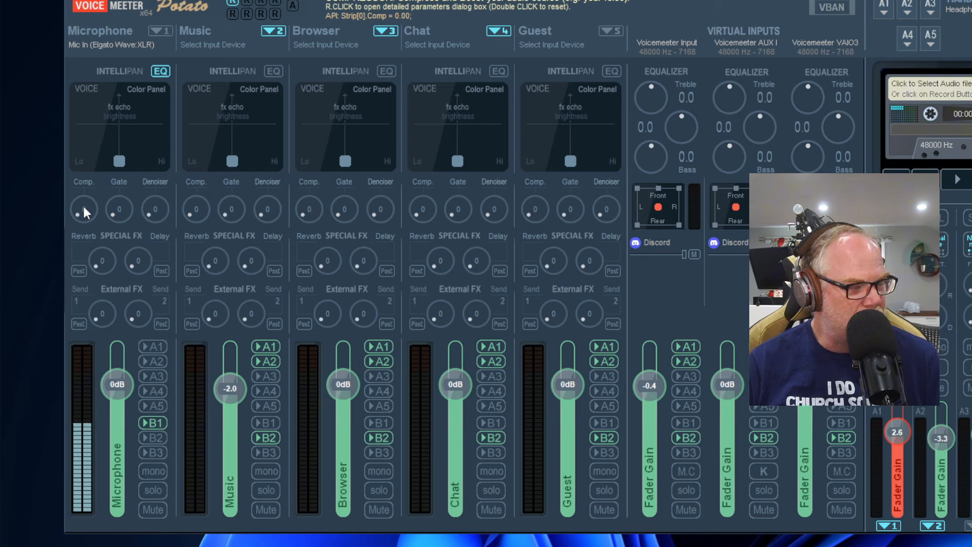
pyautogui.rightClick(116, 205)
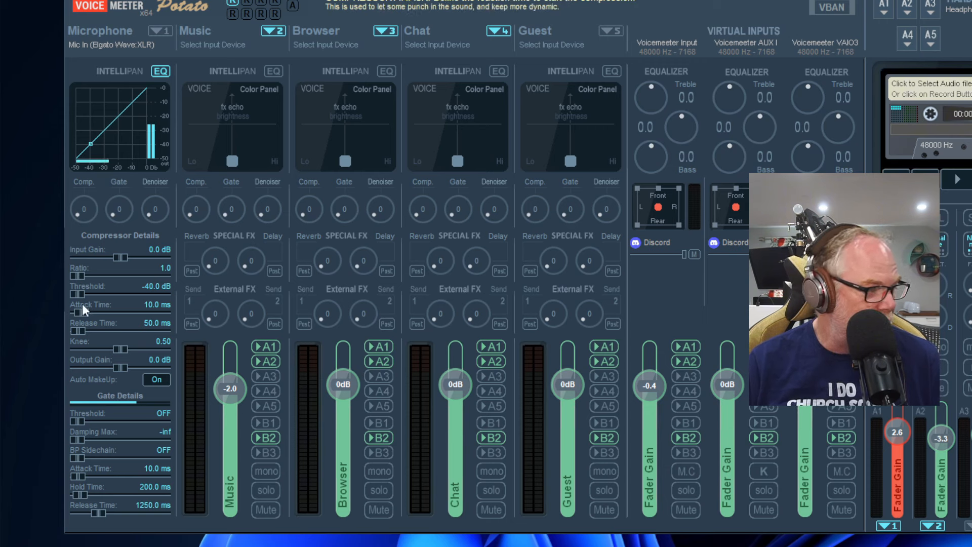
# Set the Microphone compressor's threshold to -25.5 dB and its ratio to 3.7.
pyautogui.moveTo(80, 294); pyautogui.dragTo(124, 297)
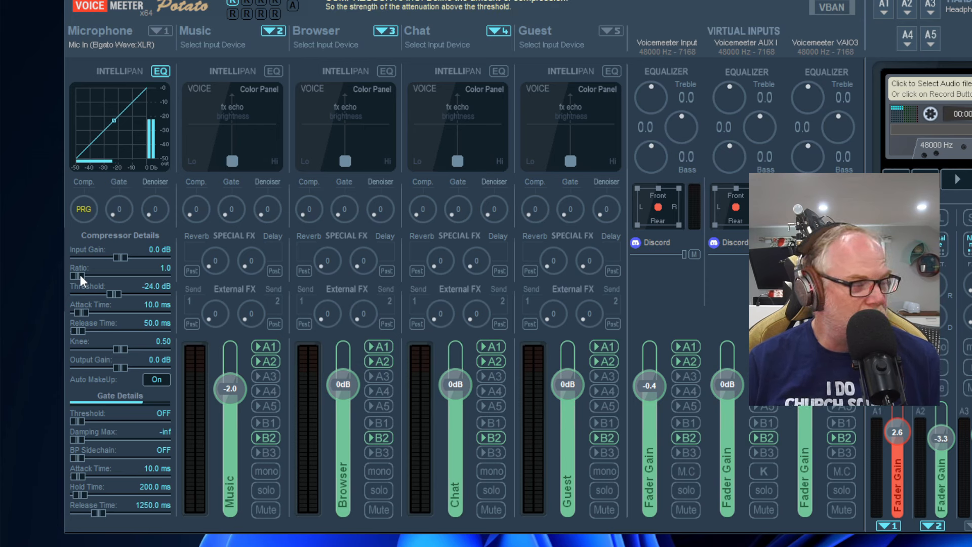
pyautogui.moveTo(80, 275); pyautogui.dragTo(114, 279)
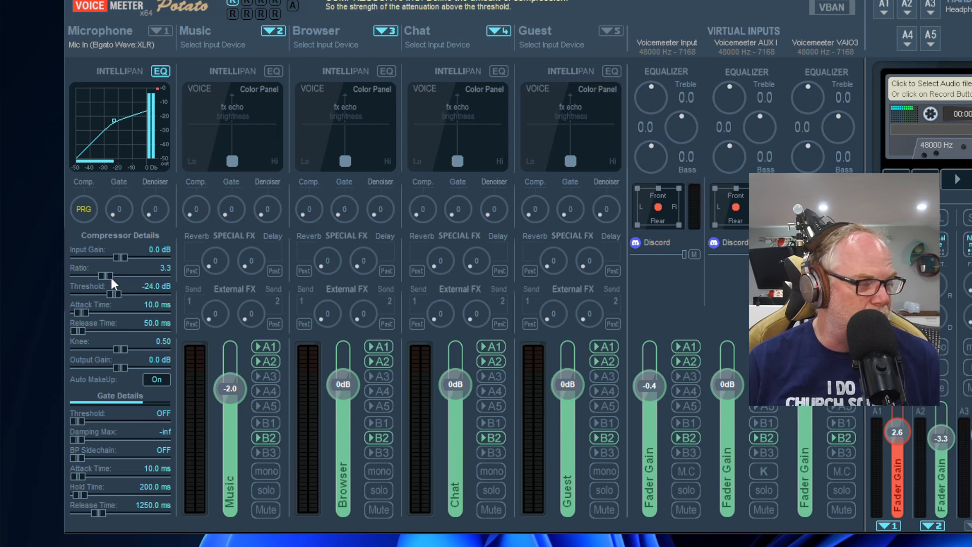
pyautogui.moveTo(111, 278); pyautogui.dragTo(117, 278)
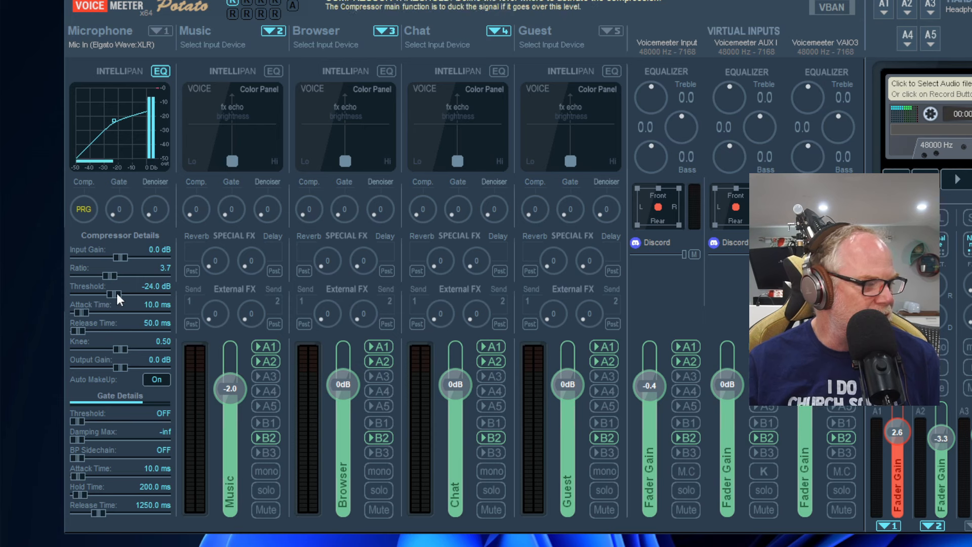
pyautogui.moveTo(116, 293); pyautogui.dragTo(112, 296)
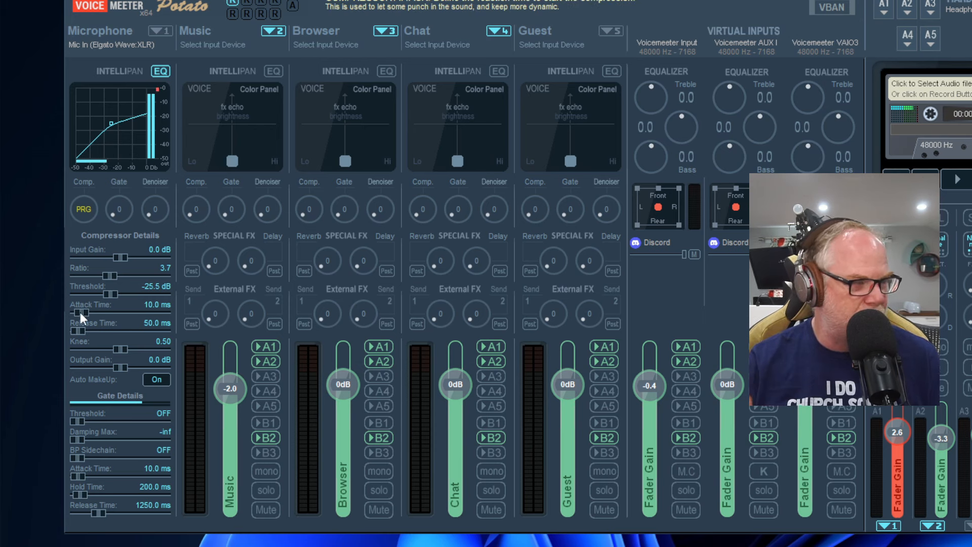
# Set the compressor's attack time to 3.0 ms and its release time to 85.0 ms.
pyautogui.moveTo(82, 312); pyautogui.dragTo(78, 315)
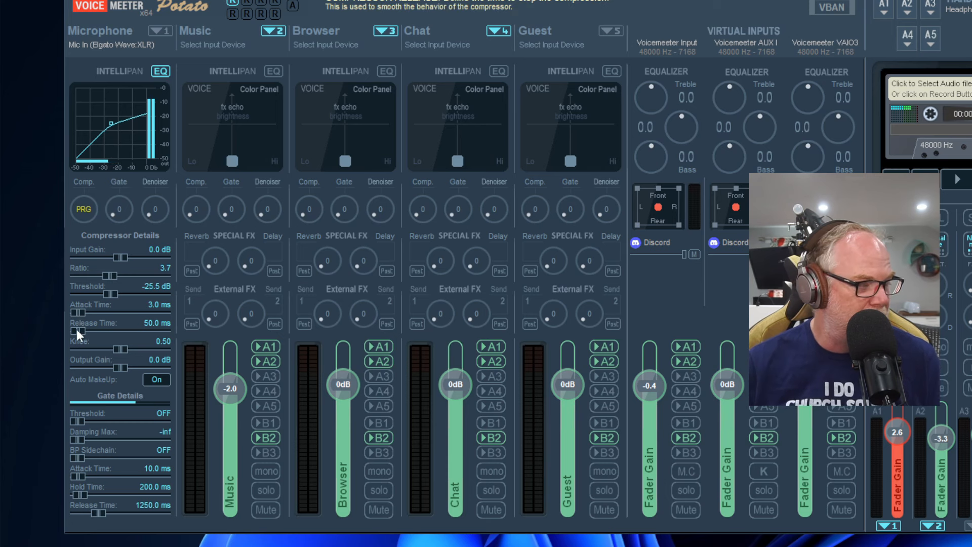
pyautogui.moveTo(77, 330); pyautogui.dragTo(77, 330)
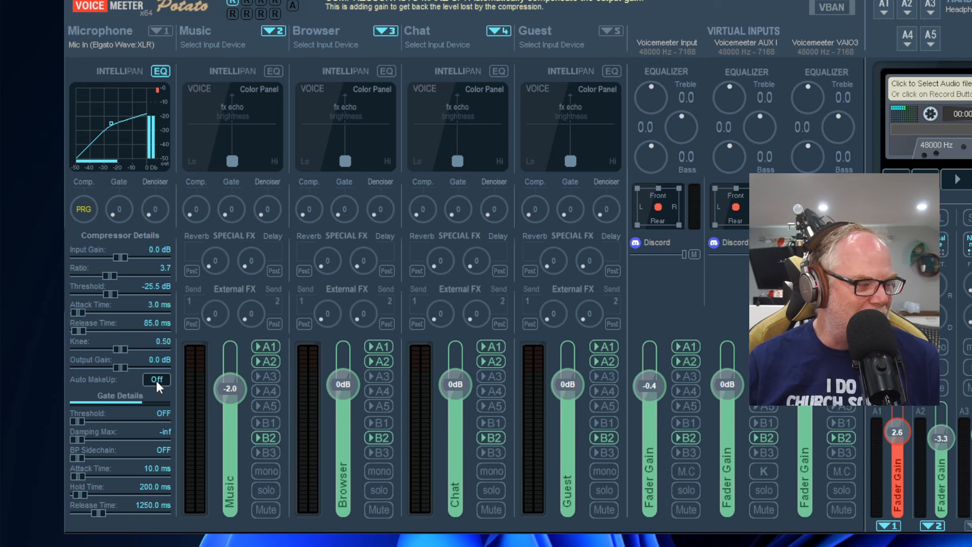
# Turn off the compressor's Auto MakeUp and raise its output gain slightly.
pyautogui.click(156, 379)
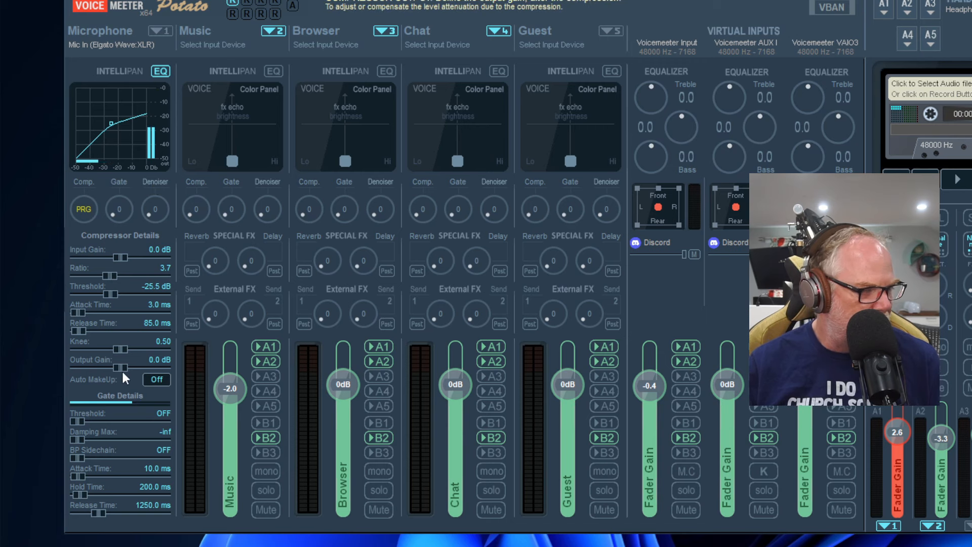
pyautogui.moveTo(120, 367); pyautogui.dragTo(125, 366)
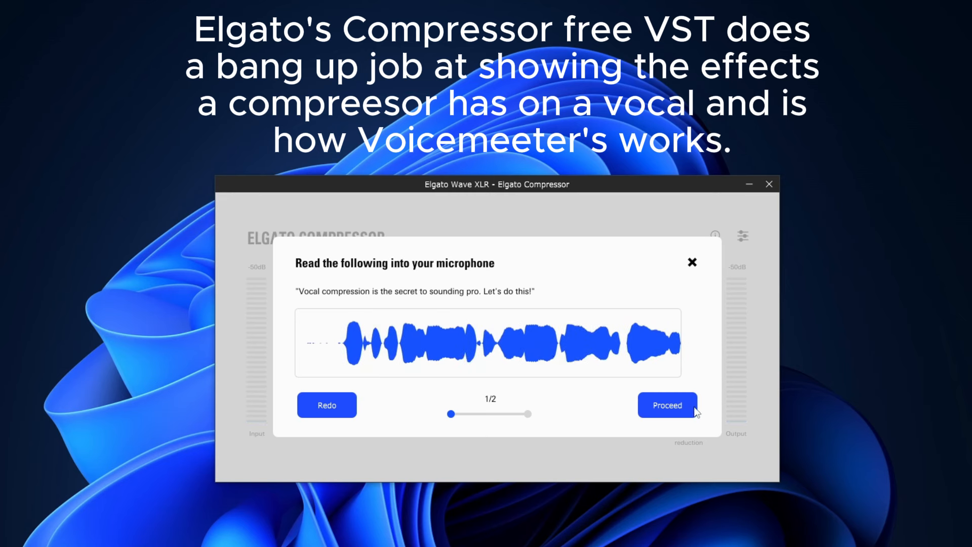
# In Elgato Compressor, proceed with the recorded voice sample and lower the compression line to trim the highest peaks.
pyautogui.click(663, 411)
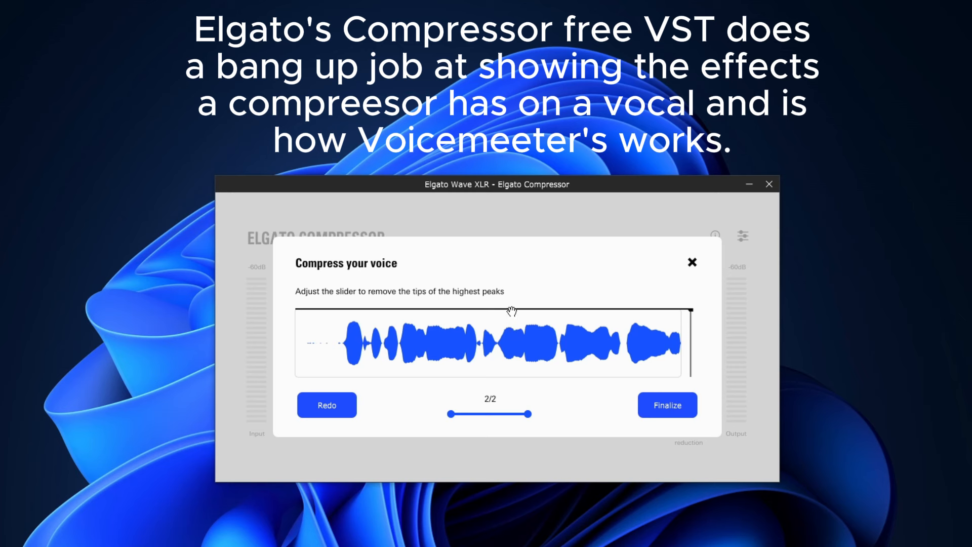
pyautogui.moveTo(511, 311); pyautogui.dragTo(510, 338)
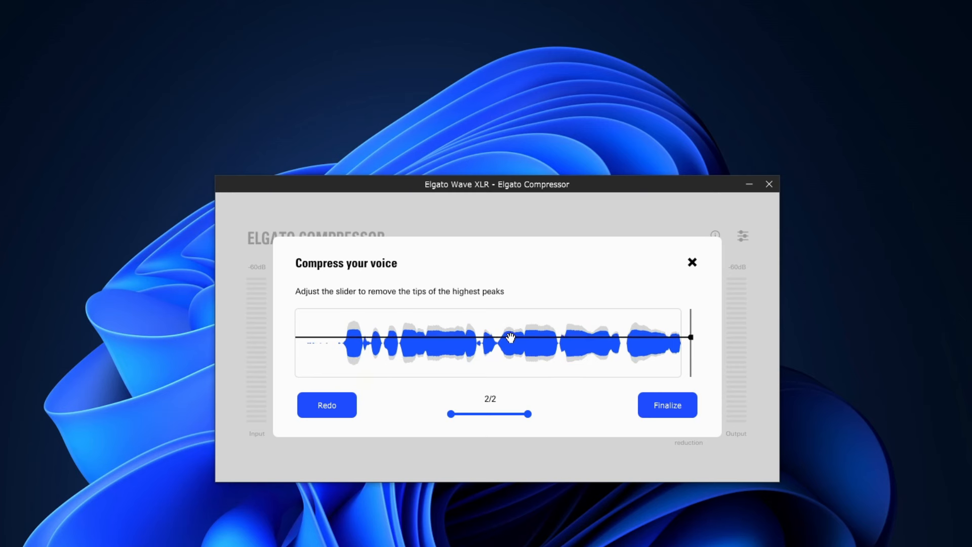
# Finalize the voice compression in Elgato Compressor, then disable Auto Makeup and set the gain to 4 dB in its advanced settings.
pyautogui.click(671, 407)
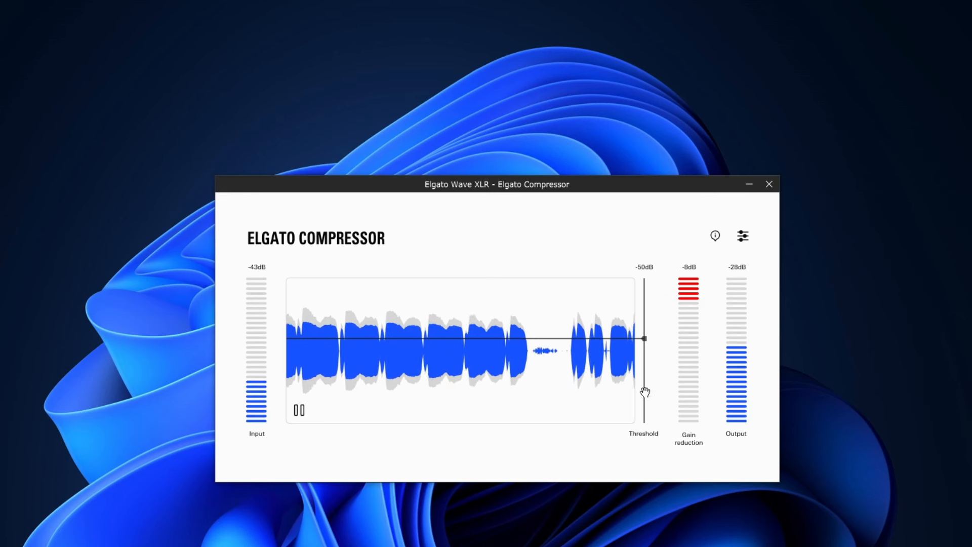
pyautogui.click(745, 237)
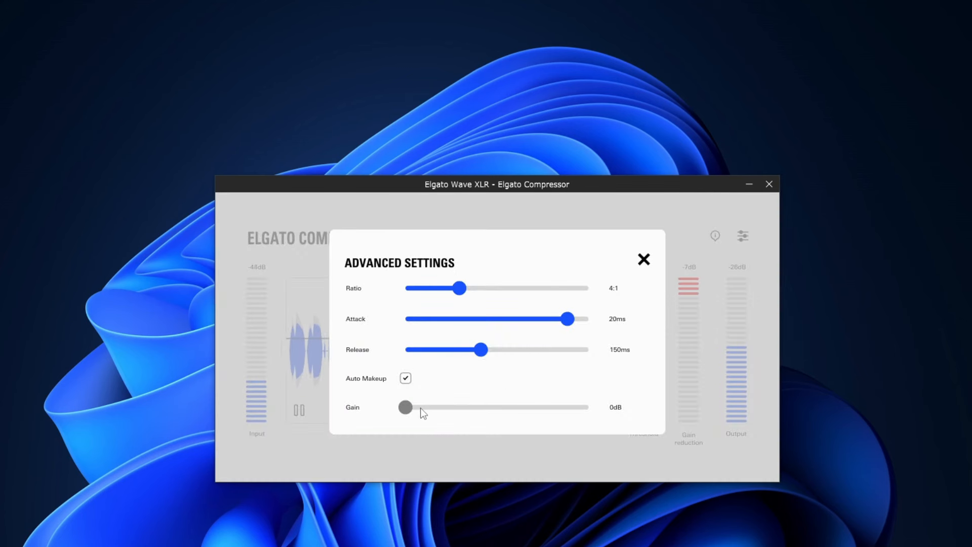
pyautogui.click(405, 378)
pyautogui.moveTo(406, 408); pyautogui.dragTo(429, 411)
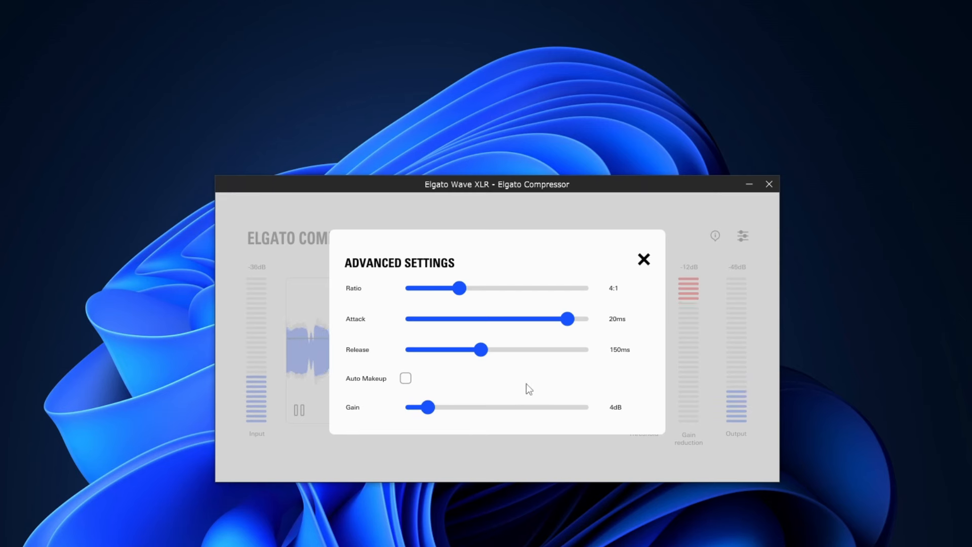
pyautogui.click(643, 260)
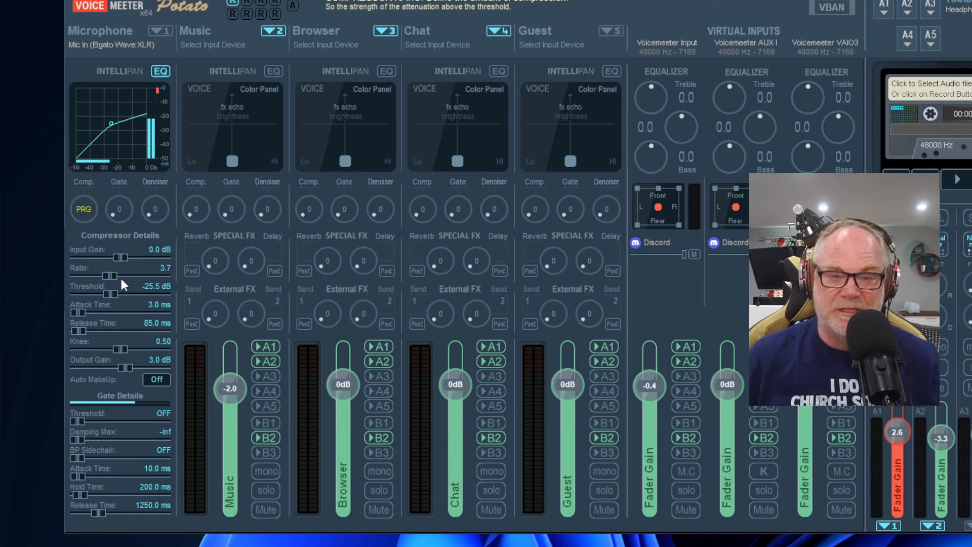
# In Voicemeeter, set the Microphone gate's threshold to -49.9 dB and its release time to 1223.8 ms.
pyautogui.click(74, 420)
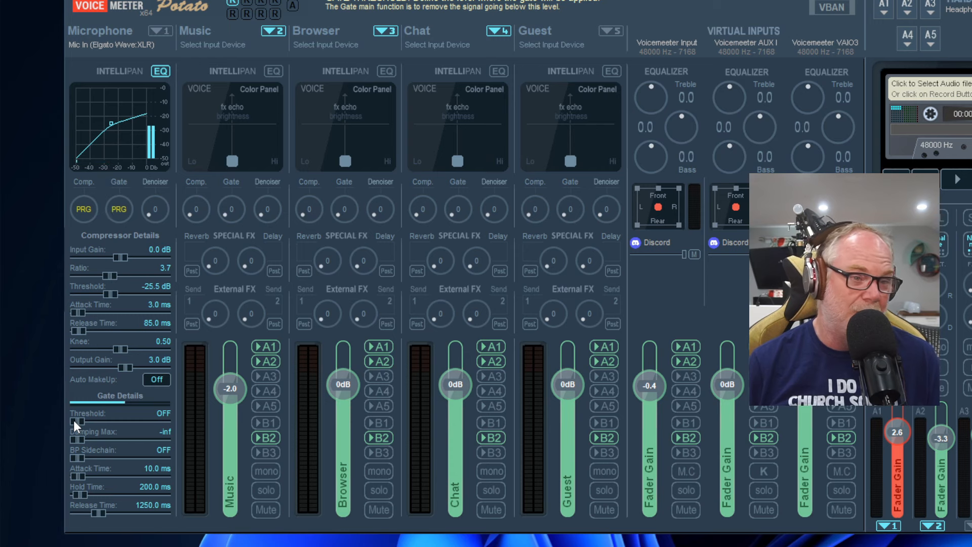
pyautogui.moveTo(74, 421); pyautogui.dragTo(75, 419)
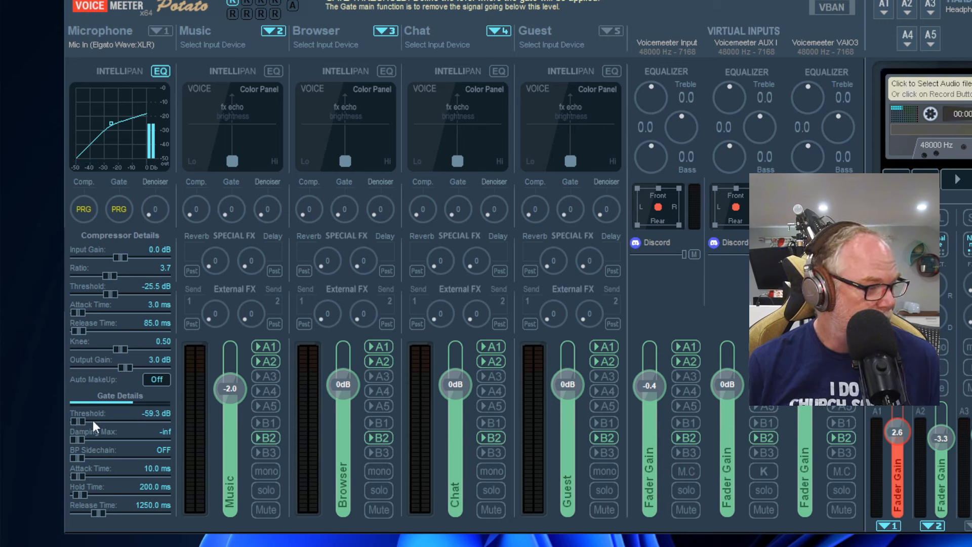
pyautogui.moveTo(75, 420); pyautogui.dragTo(94, 422)
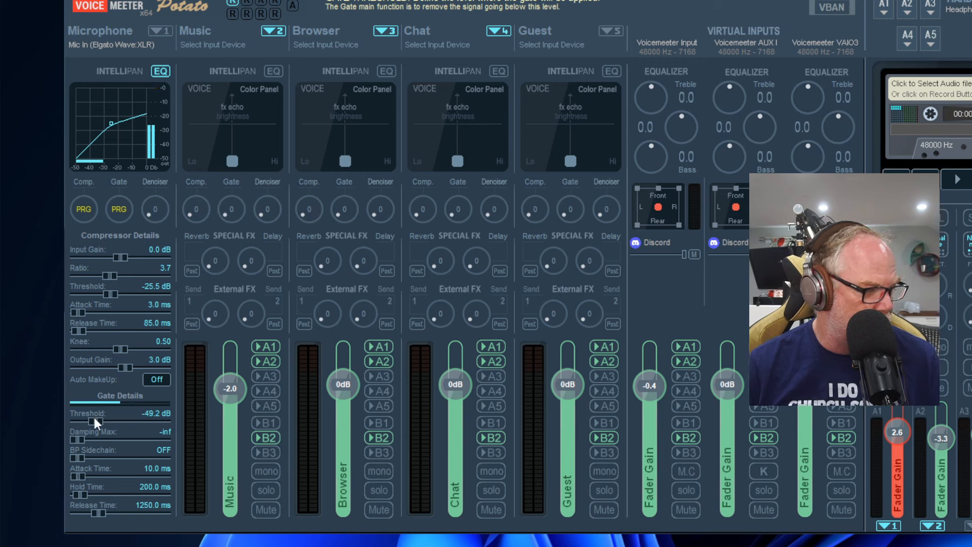
pyautogui.moveTo(95, 417); pyautogui.dragTo(100, 418)
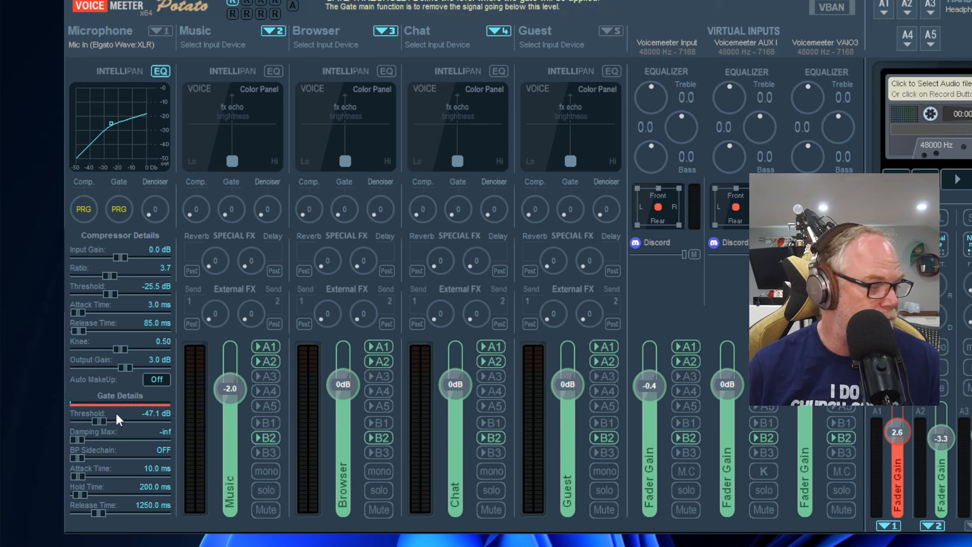
pyautogui.moveTo(116, 414); pyautogui.dragTo(110, 414)
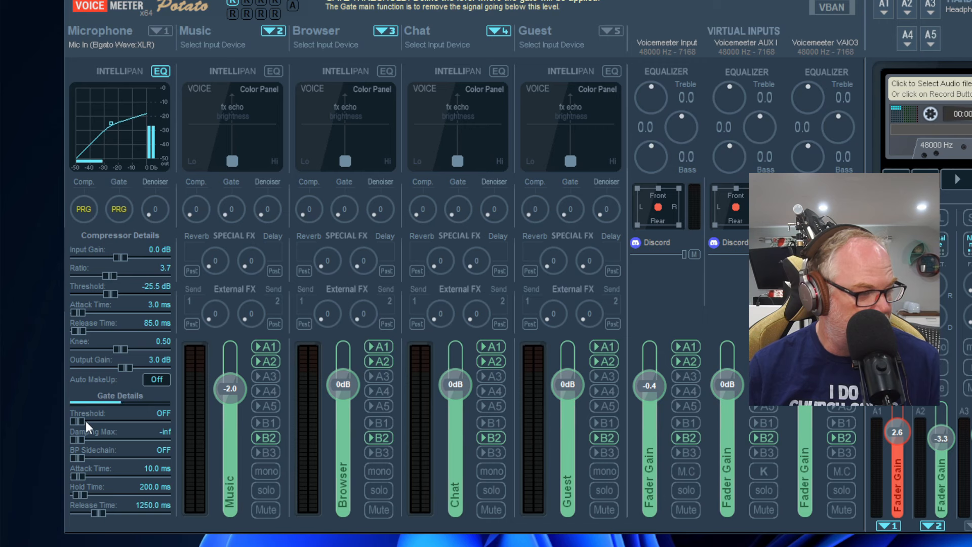
pyautogui.moveTo(80, 420); pyautogui.dragTo(93, 421)
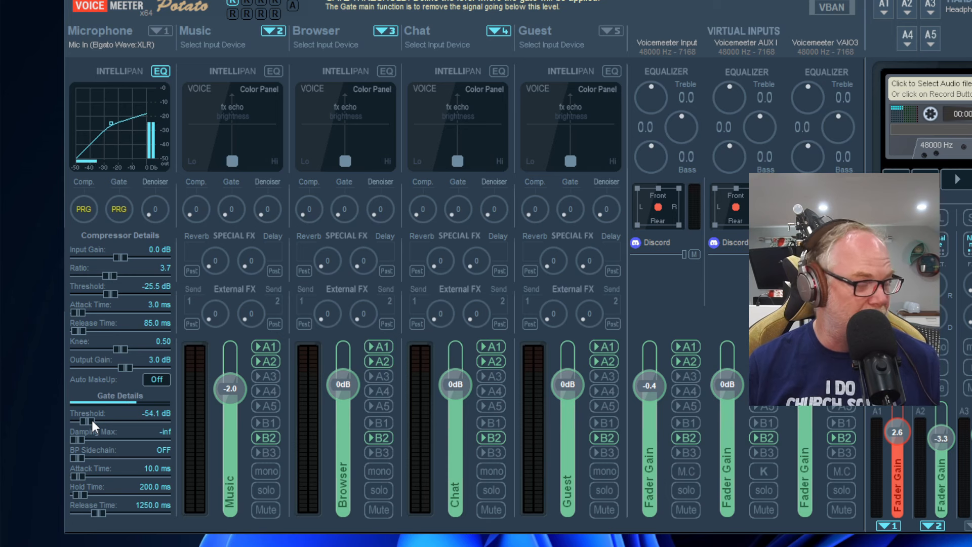
pyautogui.moveTo(93, 421); pyautogui.dragTo(100, 422)
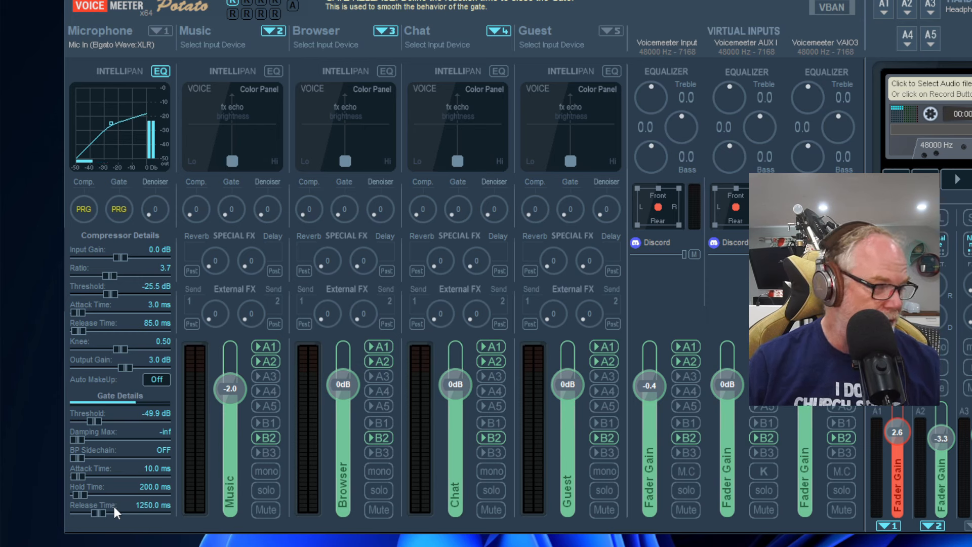
pyautogui.moveTo(93, 512); pyautogui.dragTo(72, 519)
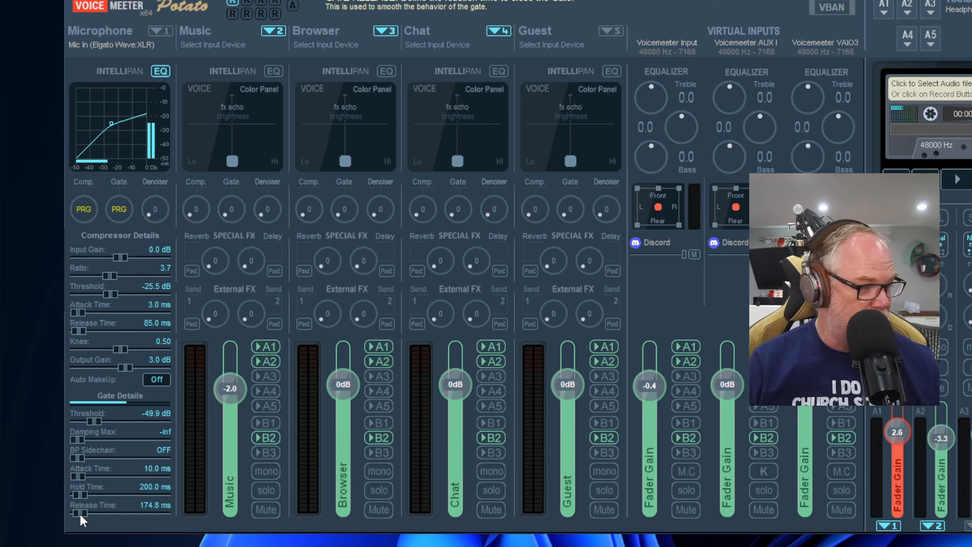
pyautogui.moveTo(80, 515); pyautogui.dragTo(101, 509)
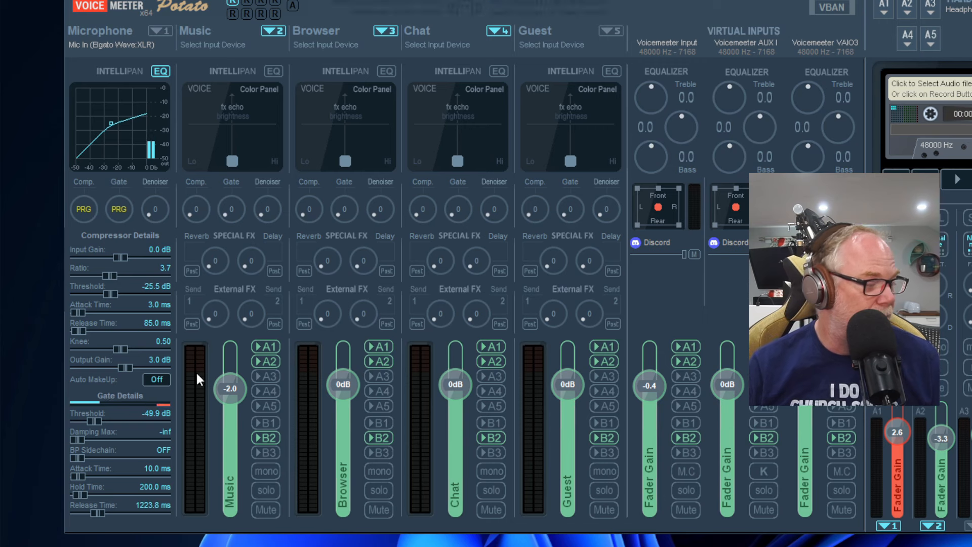
# Open the Microphone's denoiser details and try Voice Modeler presets P-3, P+3, P-6, P+6, P+9, P-12 and P+12, ending on P-3.
pyautogui.click(162, 206)
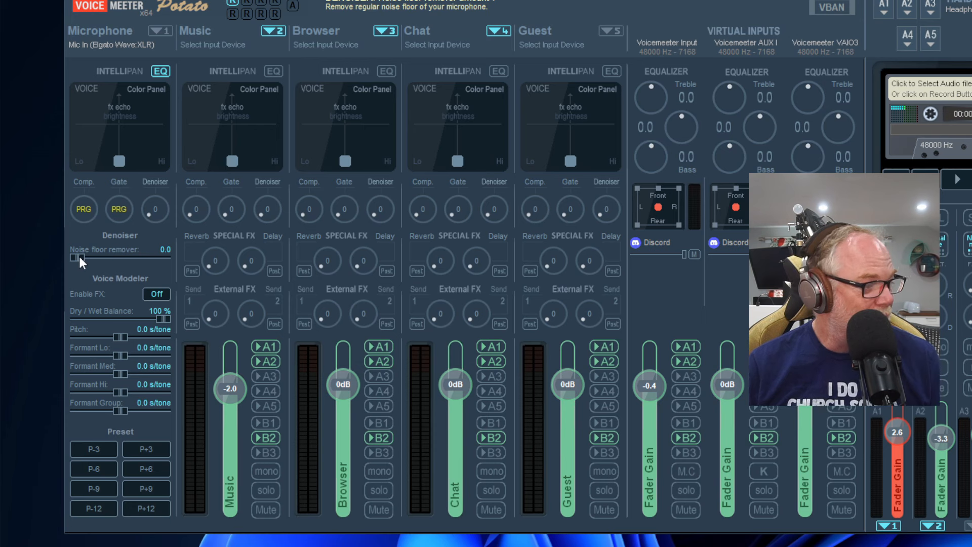
pyautogui.moveTo(79, 256)
pyautogui.mouseDown()
pyautogui.moveTo(96, 258)
pyautogui.moveTo(71, 260)
pyautogui.mouseUp()
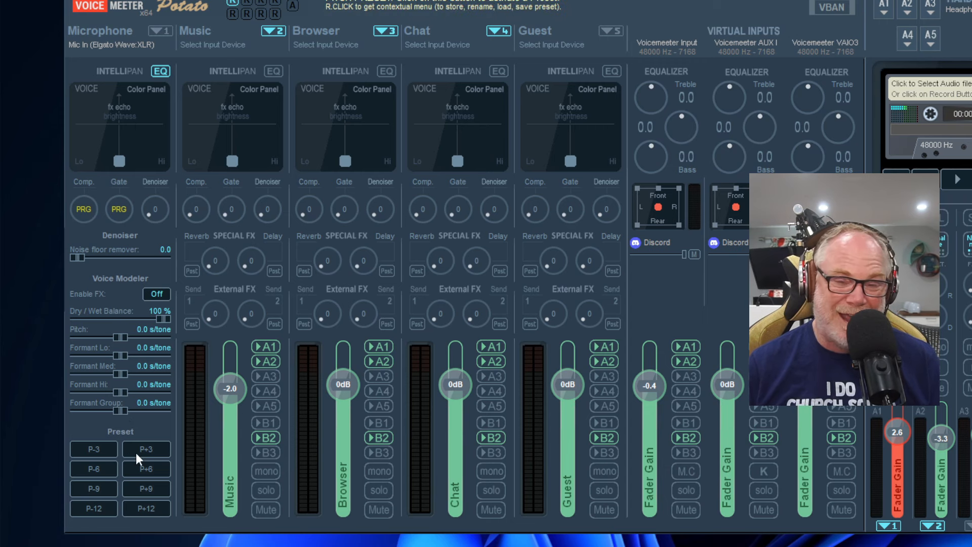
pyautogui.click(85, 446)
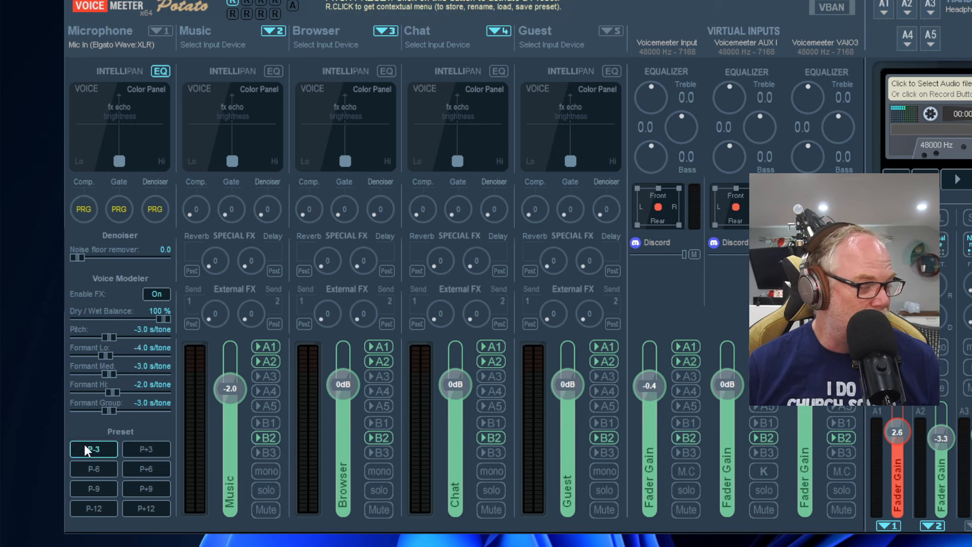
pyautogui.click(135, 452)
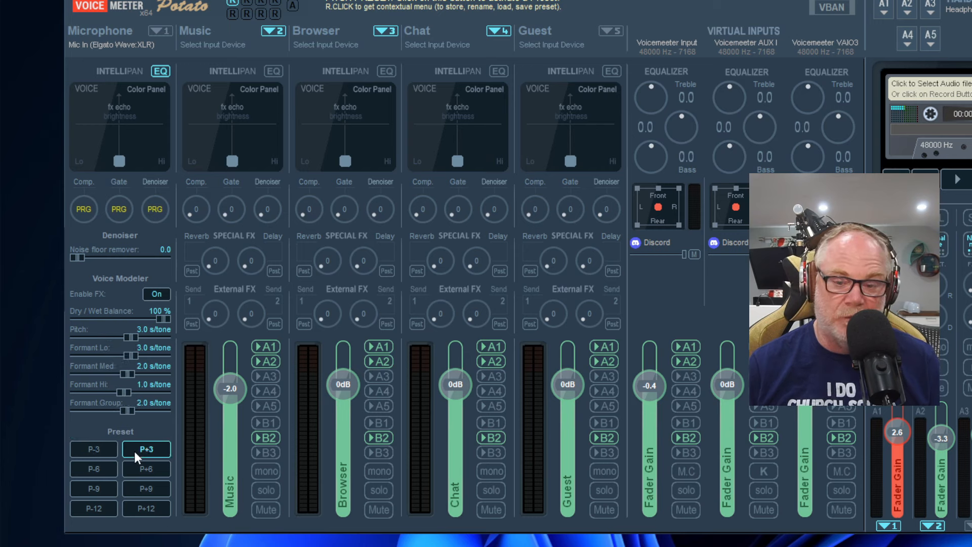
pyautogui.click(105, 469)
pyautogui.click(156, 469)
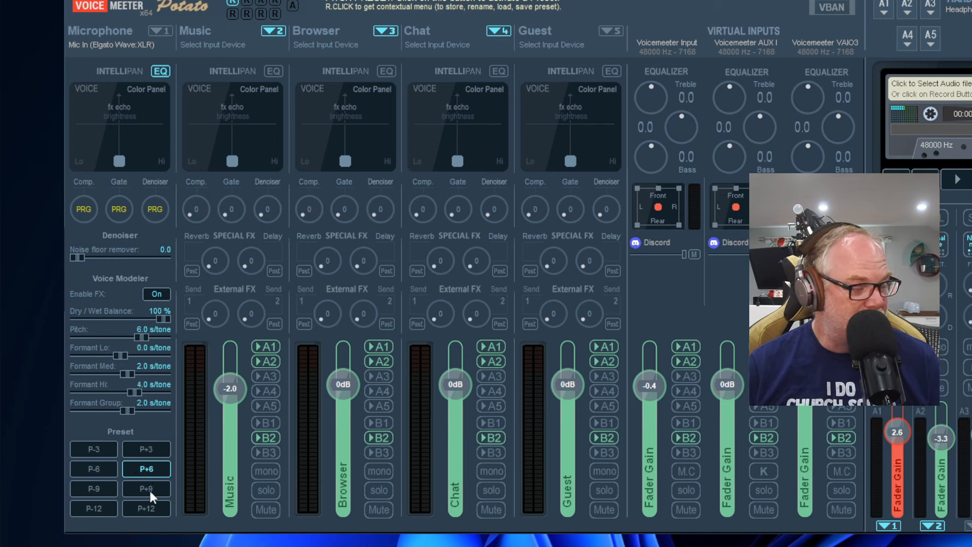
pyautogui.click(150, 490)
pyautogui.click(99, 503)
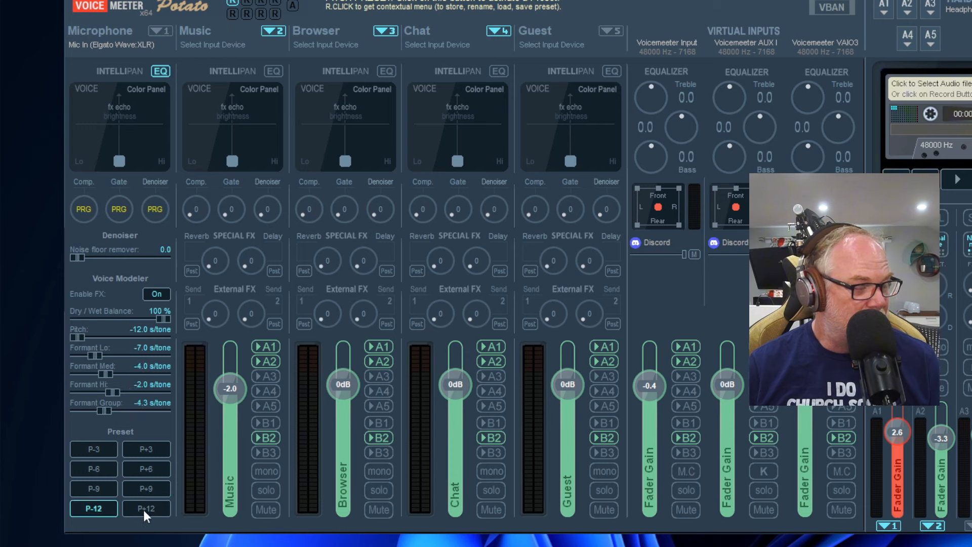
pyautogui.click(143, 508)
pyautogui.click(100, 453)
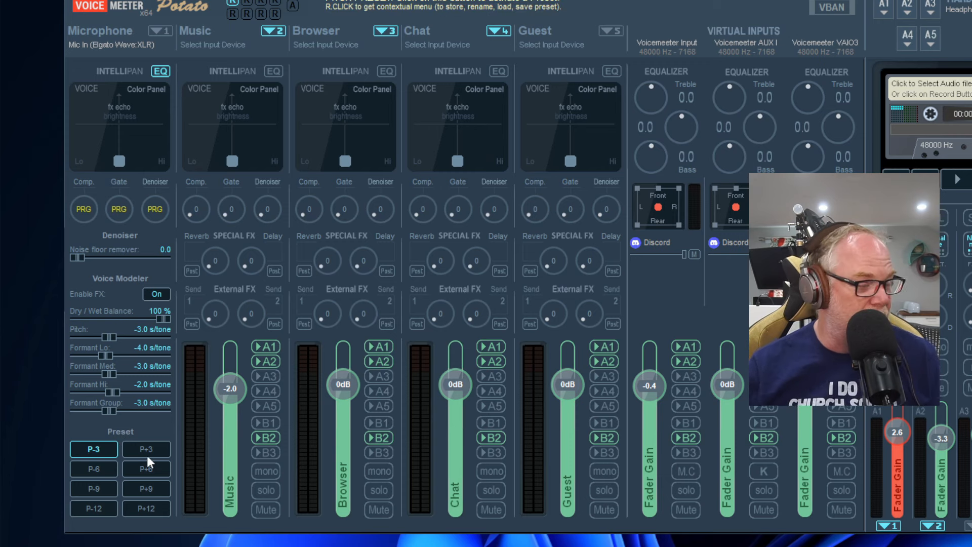
# Turn off the Voice Modeler FX and reset its dry/wet balance, pitch and all formants to 0.
pyautogui.click(154, 293)
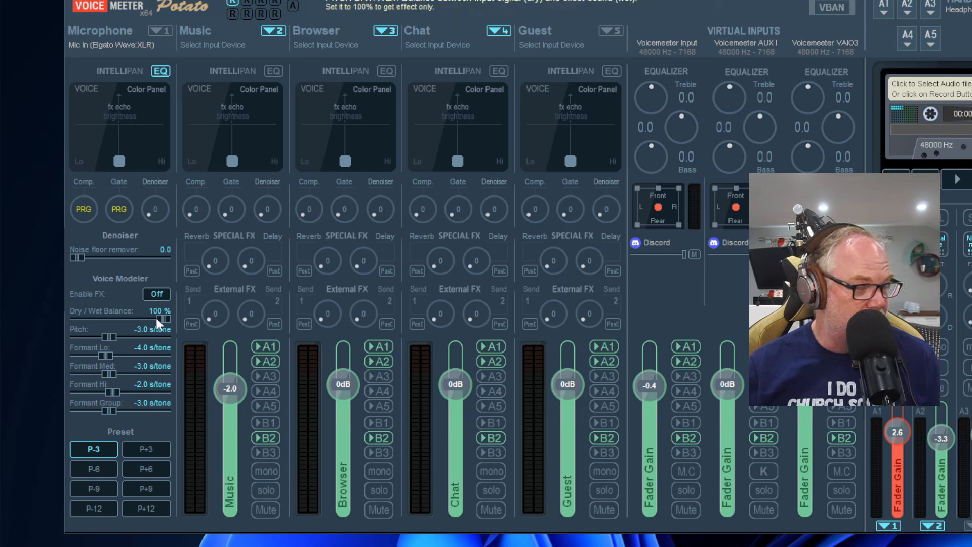
pyautogui.moveTo(105, 314); pyautogui.dragTo(153, 320)
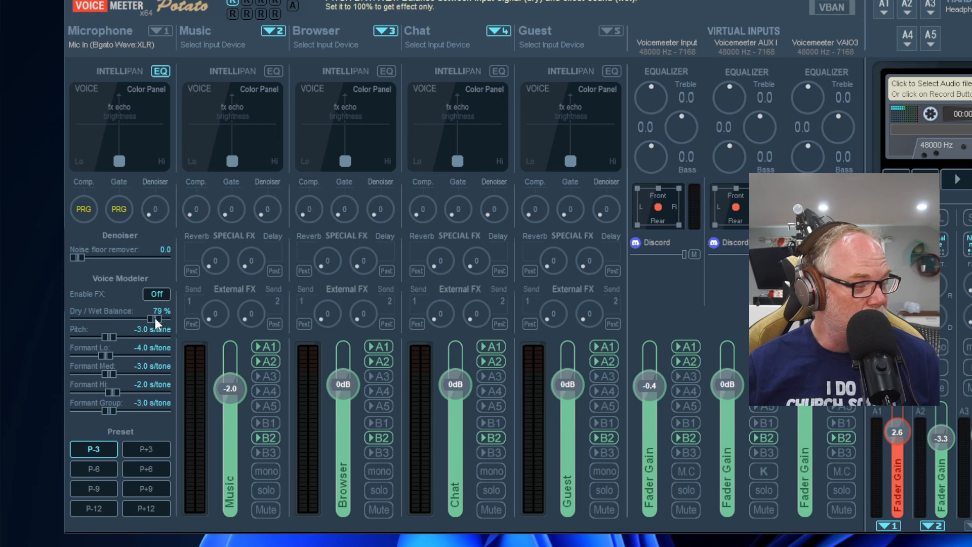
pyautogui.moveTo(114, 317); pyautogui.dragTo(92, 321)
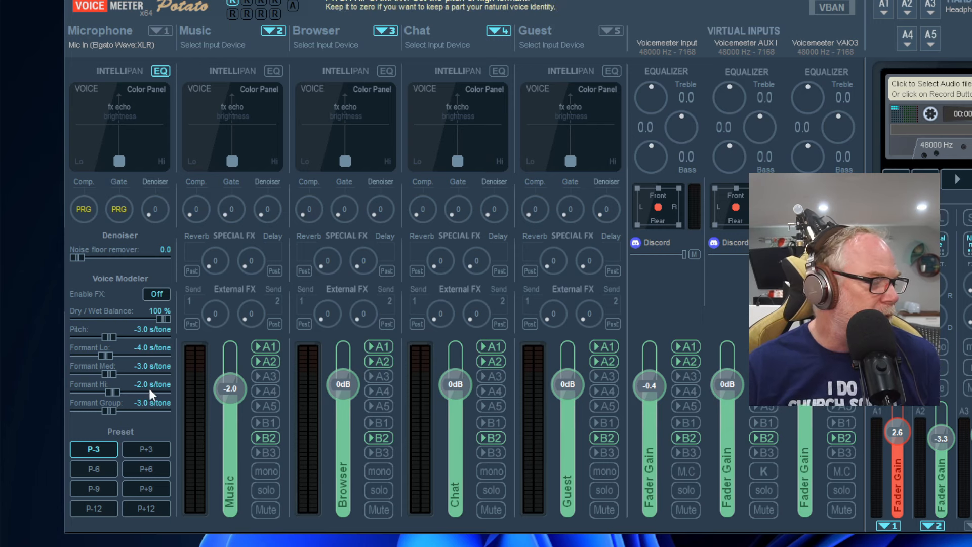
pyautogui.doubleClick(160, 315)
pyautogui.doubleClick(107, 336)
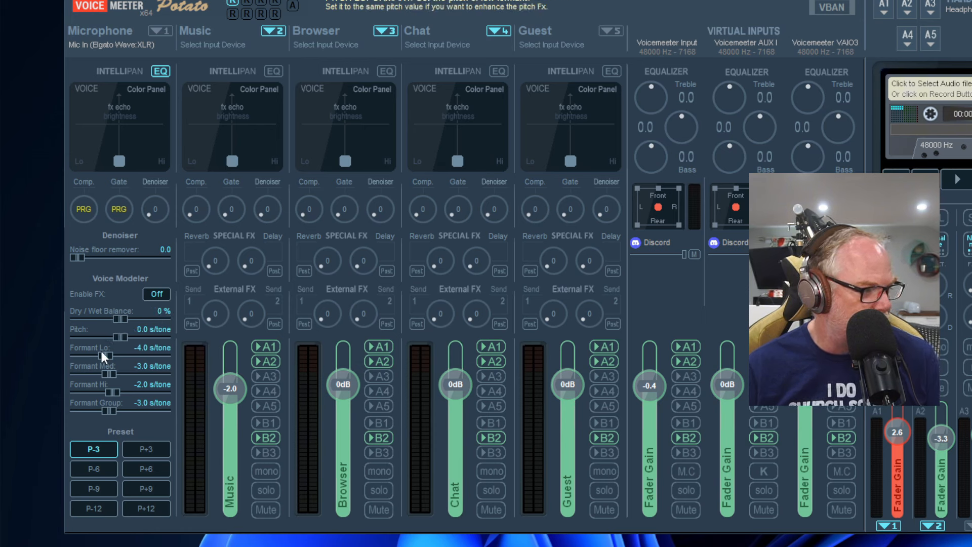
pyautogui.doubleClick(100, 353)
pyautogui.doubleClick(103, 373)
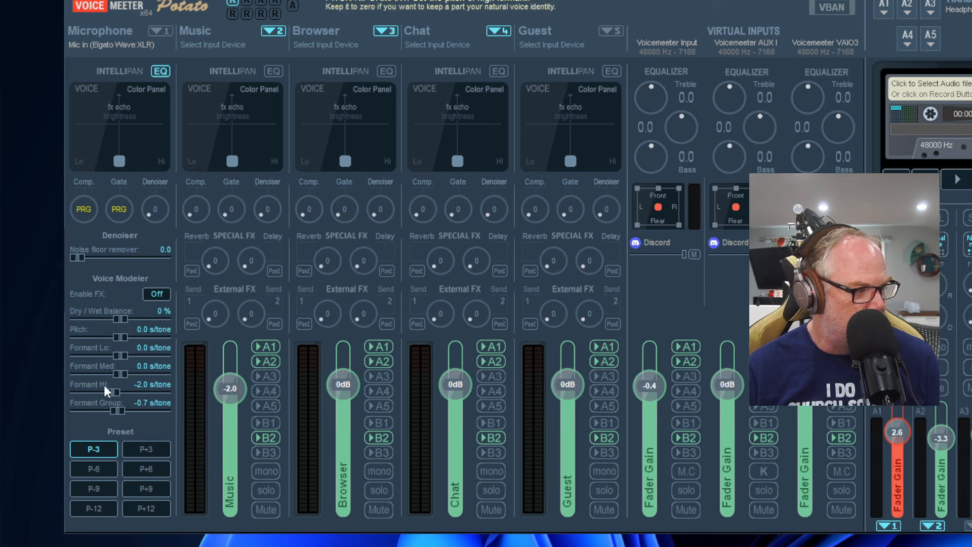
pyautogui.doubleClick(110, 391)
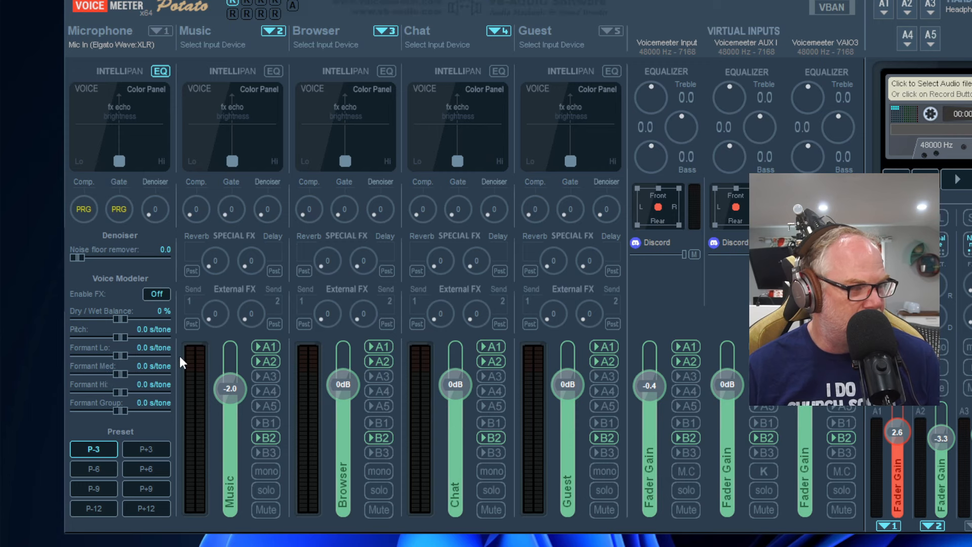
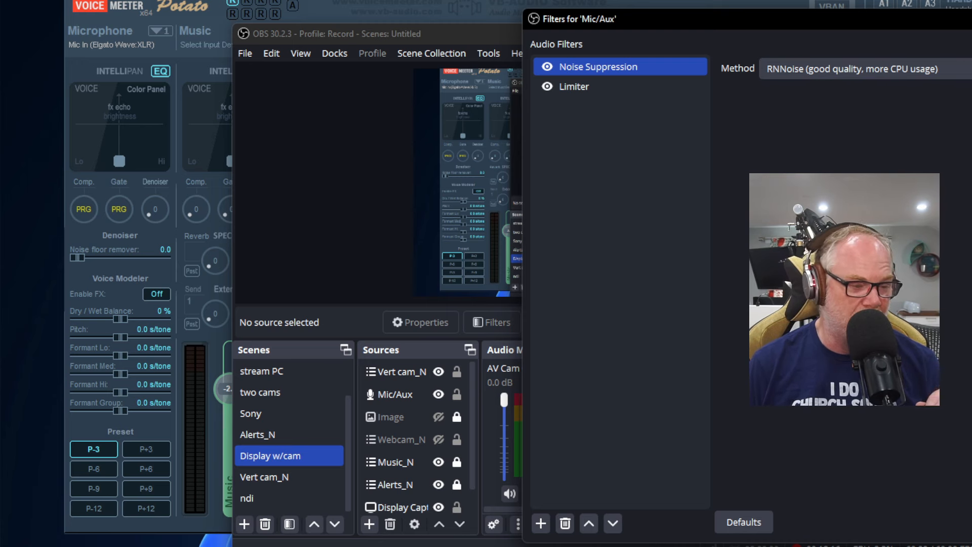
# Close the Mic/Aux filters in OBS and move the OBS window aside to uncover Voicemeeter.
pyautogui.press('Escape')
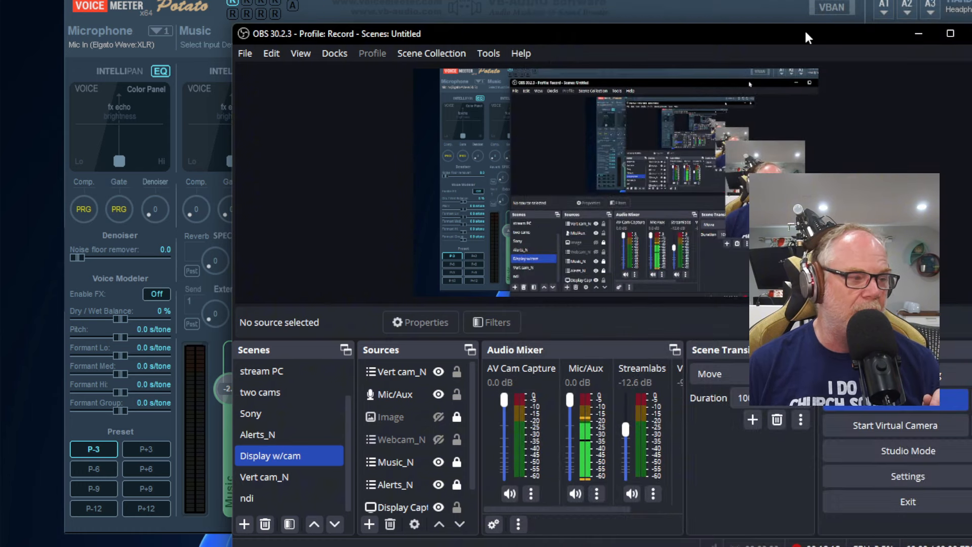
pyautogui.moveTo(806, 33); pyautogui.dragTo(971, 67)
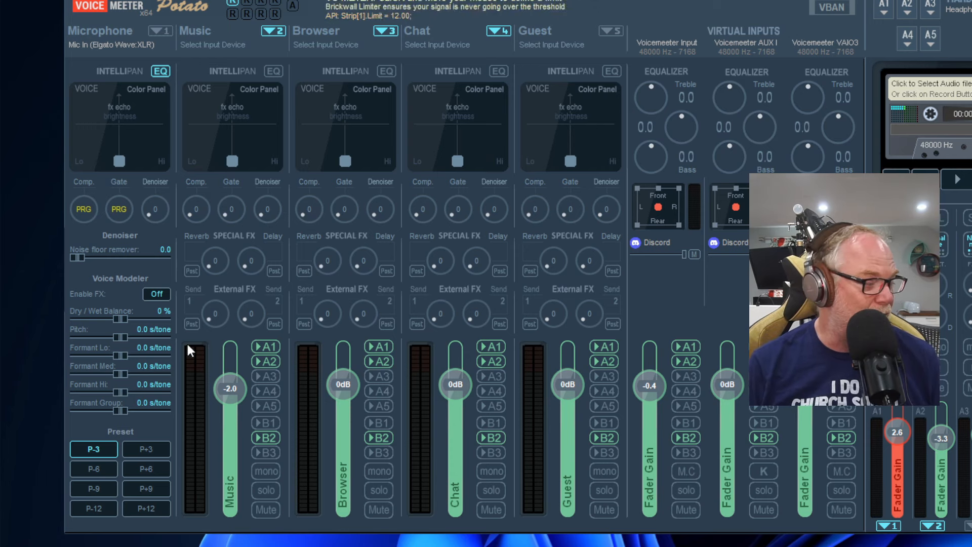
# Return to the Microphone strip's level view, set its limiter to 2, and lower the limit to -3.
pyautogui.click(90, 214)
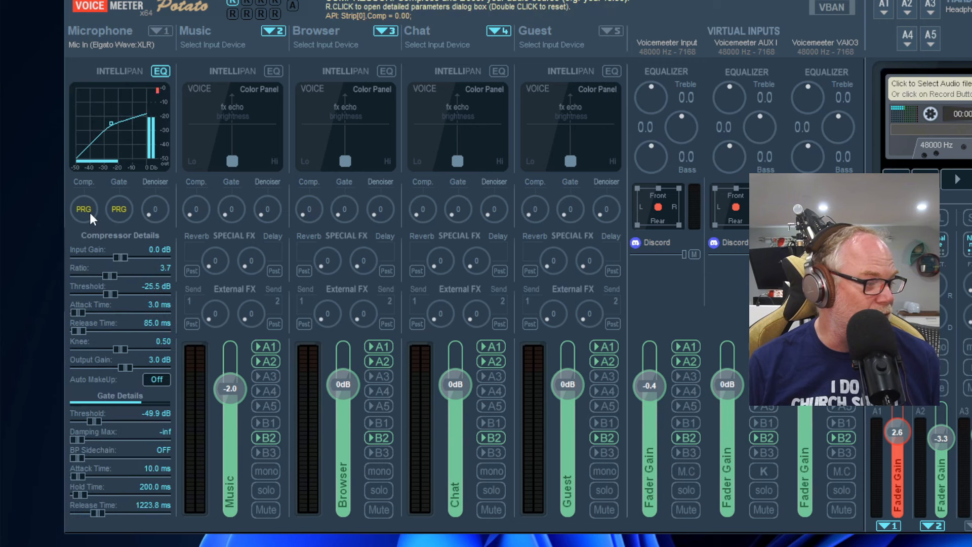
pyautogui.rightClick(90, 214)
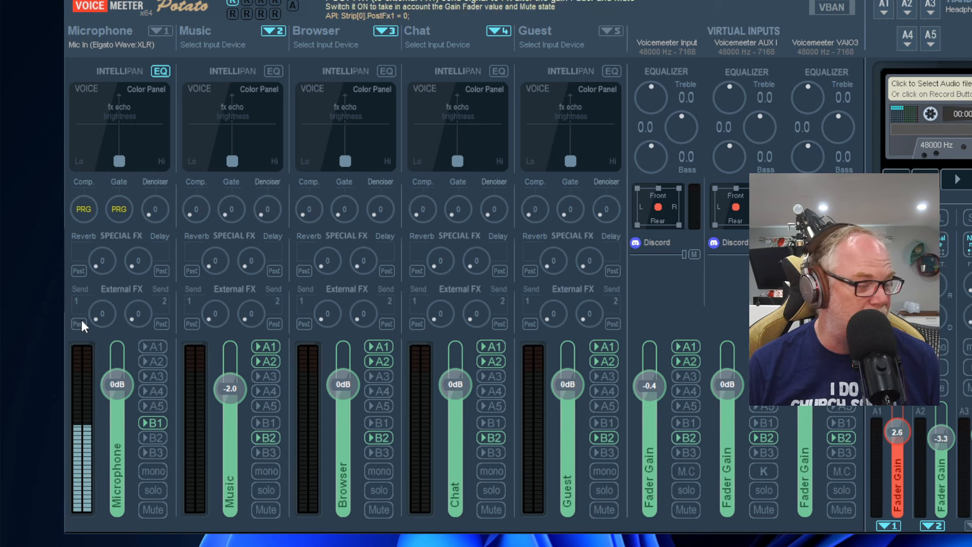
pyautogui.doubleClick(82, 352)
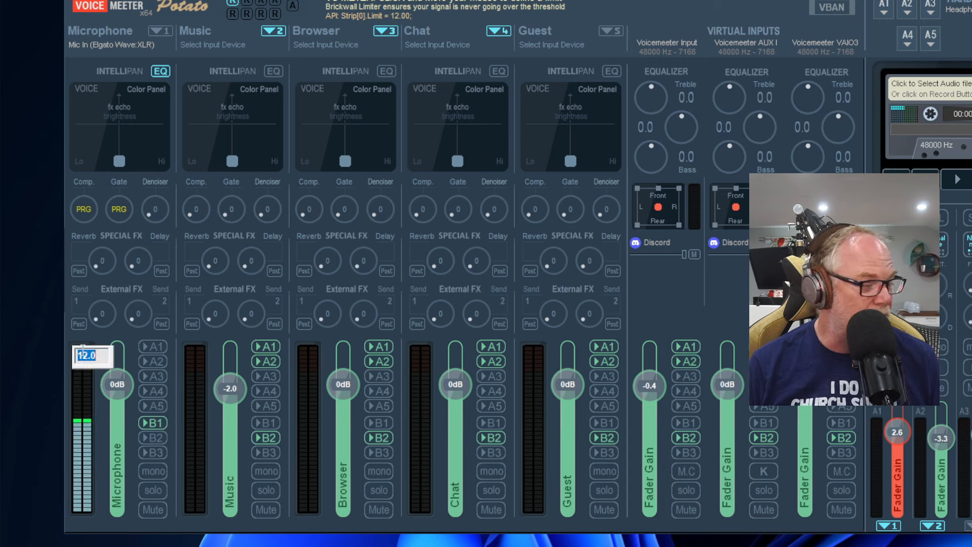
pyautogui.write('2')
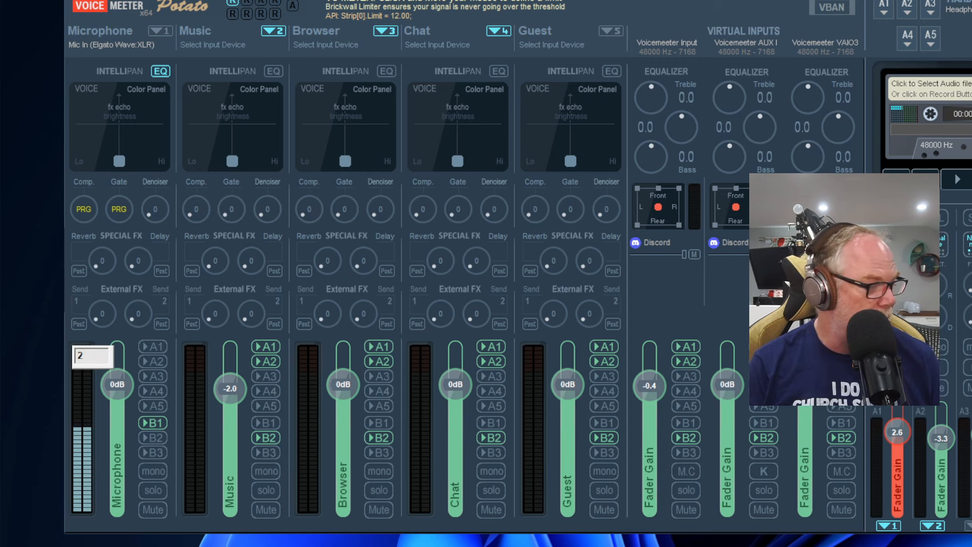
pyautogui.press('Return')
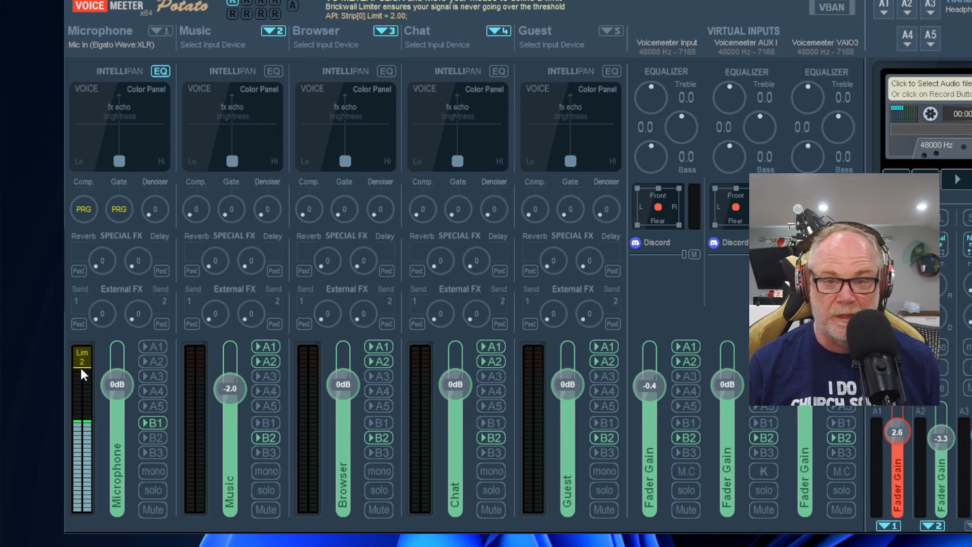
pyautogui.moveTo(84, 370)
pyautogui.mouseDown()
pyautogui.moveTo(84, 391)
pyautogui.moveTo(76, 379)
pyautogui.moveTo(90, 379)
pyautogui.mouseUp()
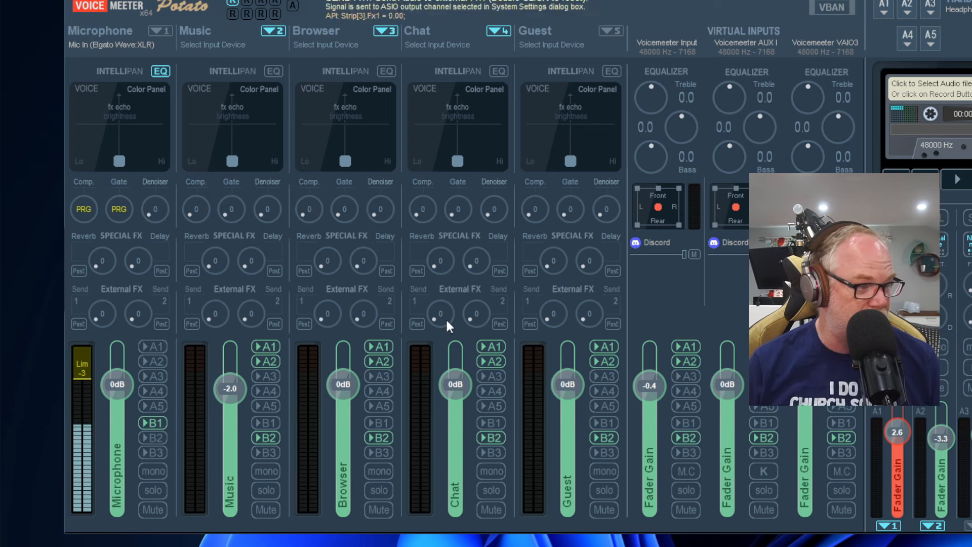
# Set the Chat strip's limiter to -3, view its compressor and gate details, and return to the strip's level view.
pyautogui.rightClick(420, 359)
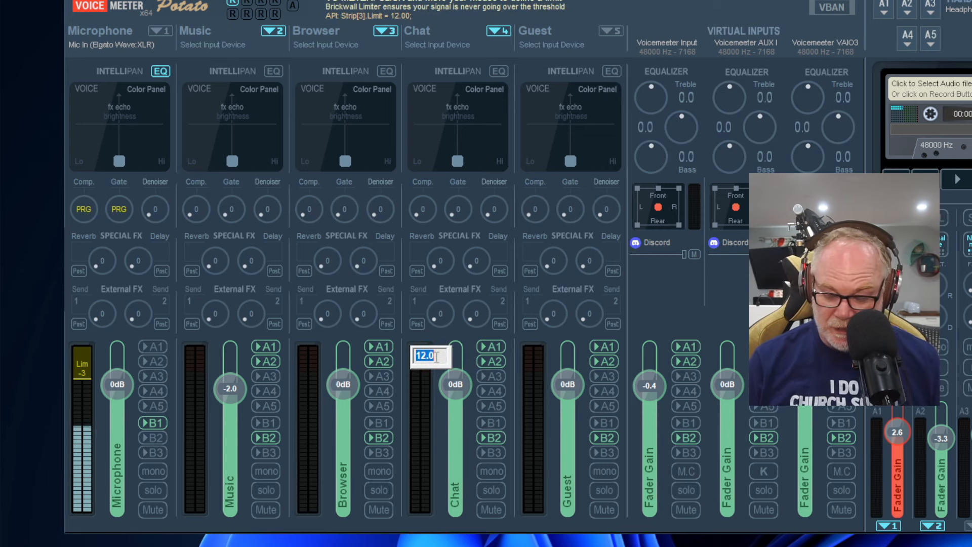
pyautogui.write('-3')
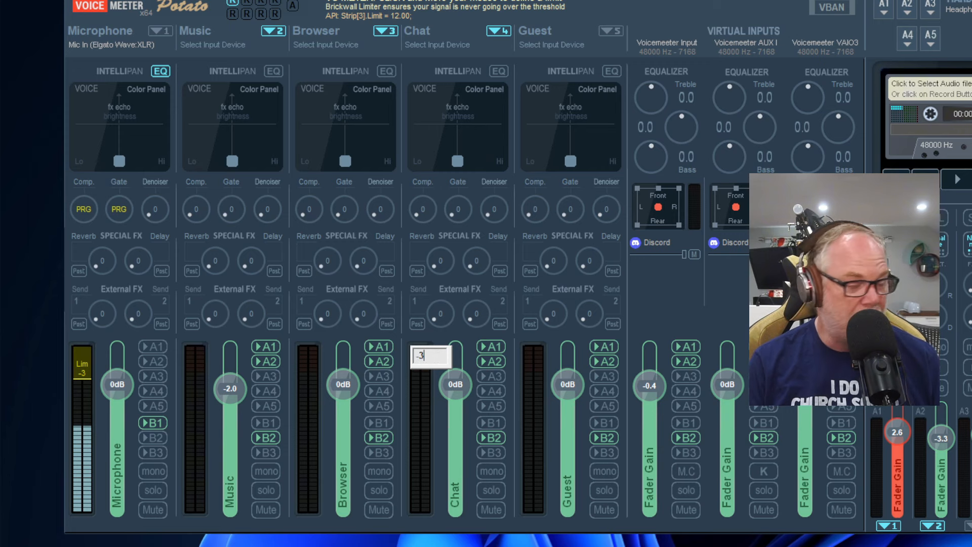
pyautogui.press('Return')
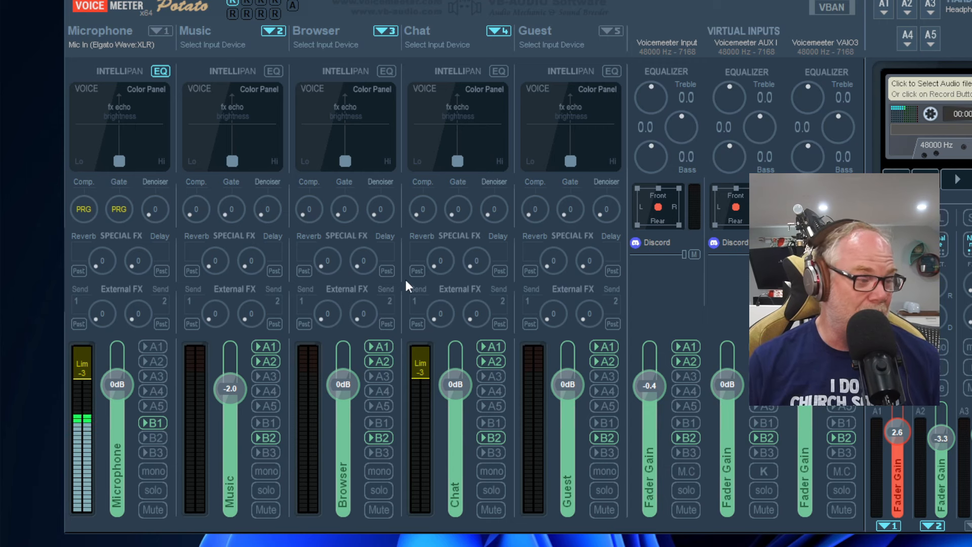
pyautogui.rightClick(429, 214)
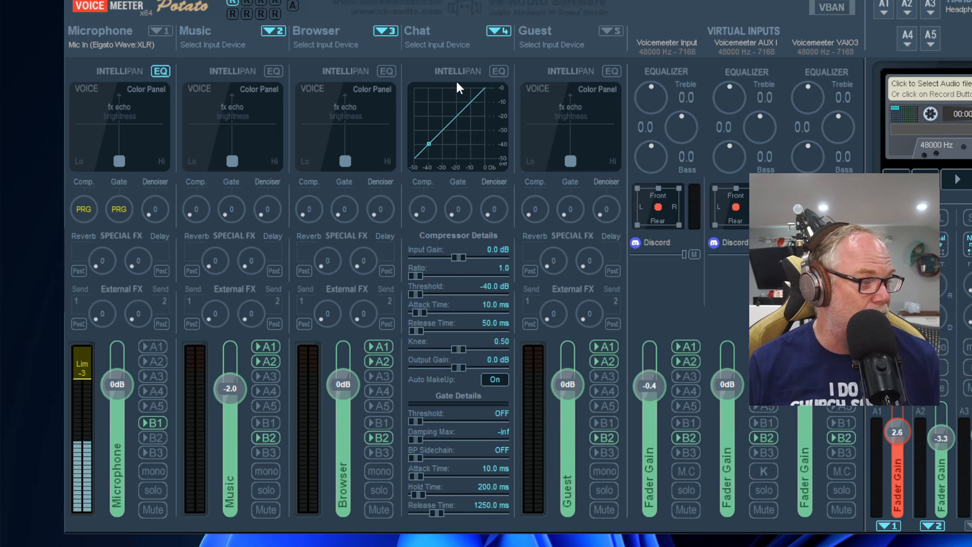
pyautogui.rightClick(424, 217)
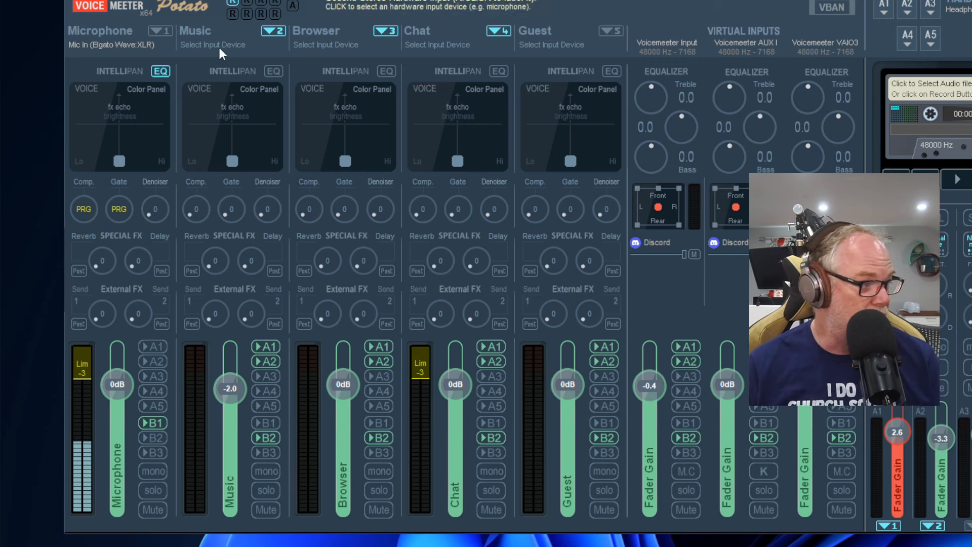
# In the Music strip's EQ, make the 50 Hz band a low shelf with Q 14.9 and gain -0.2 dB, and close the EQ.
pyautogui.rightClick(273, 71)
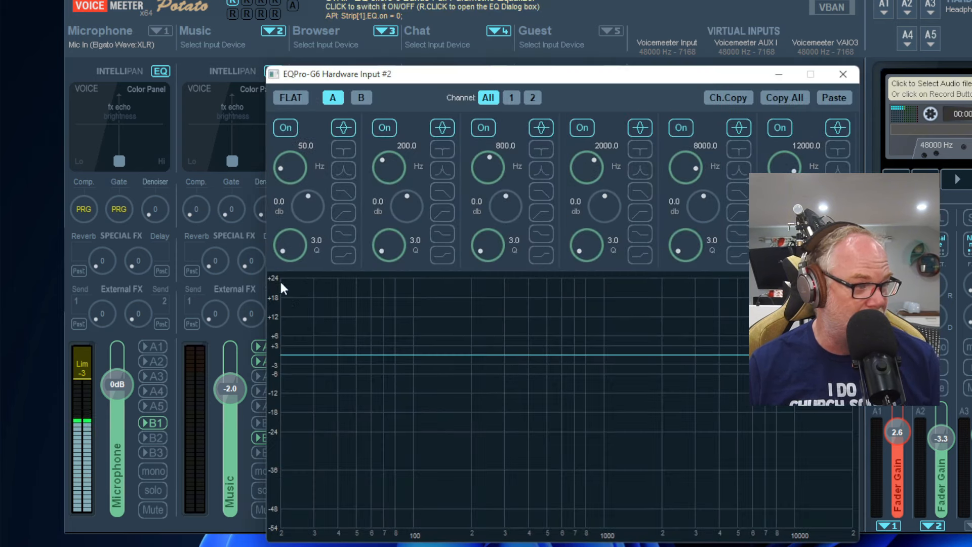
pyautogui.moveTo(287, 244); pyautogui.dragTo(287, 220)
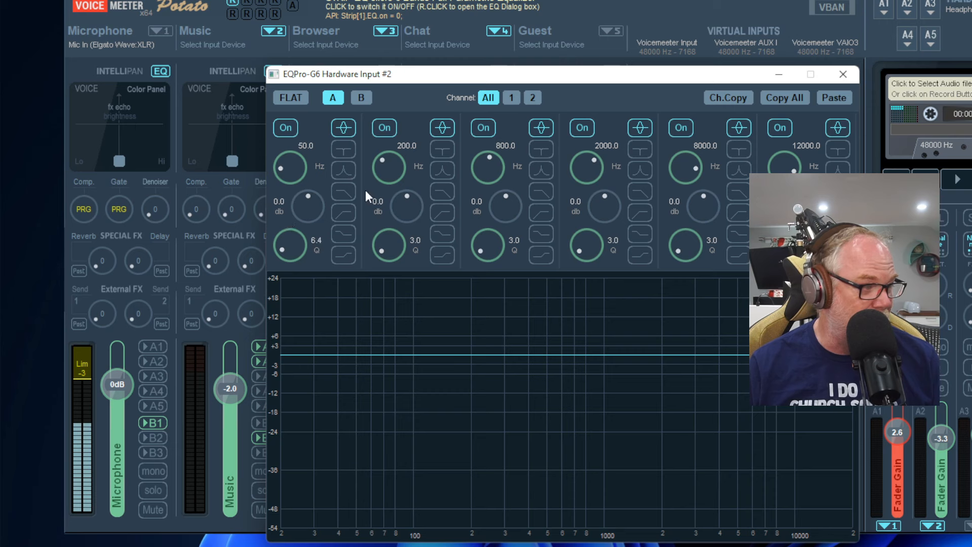
pyautogui.click(340, 235)
pyautogui.moveTo(288, 245); pyautogui.dragTo(308, 208)
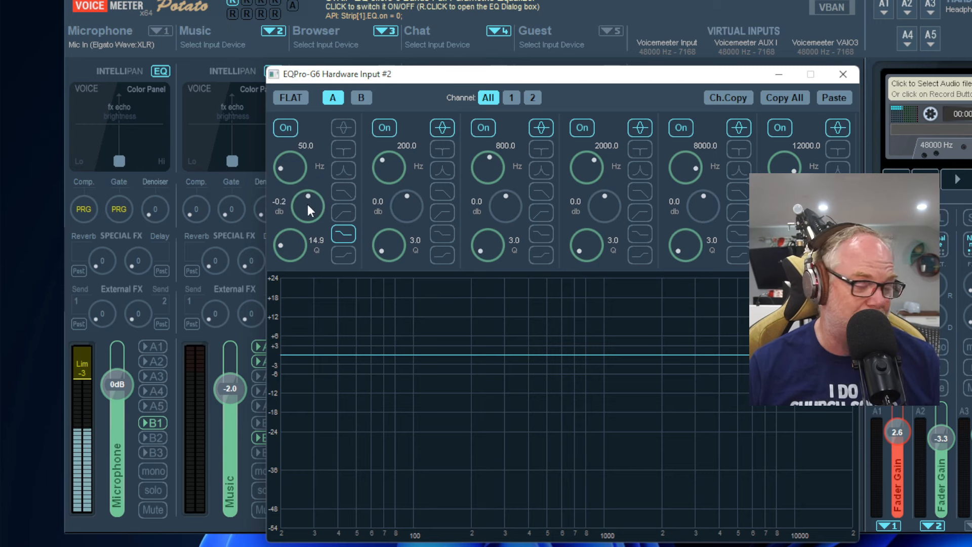
pyautogui.click(842, 75)
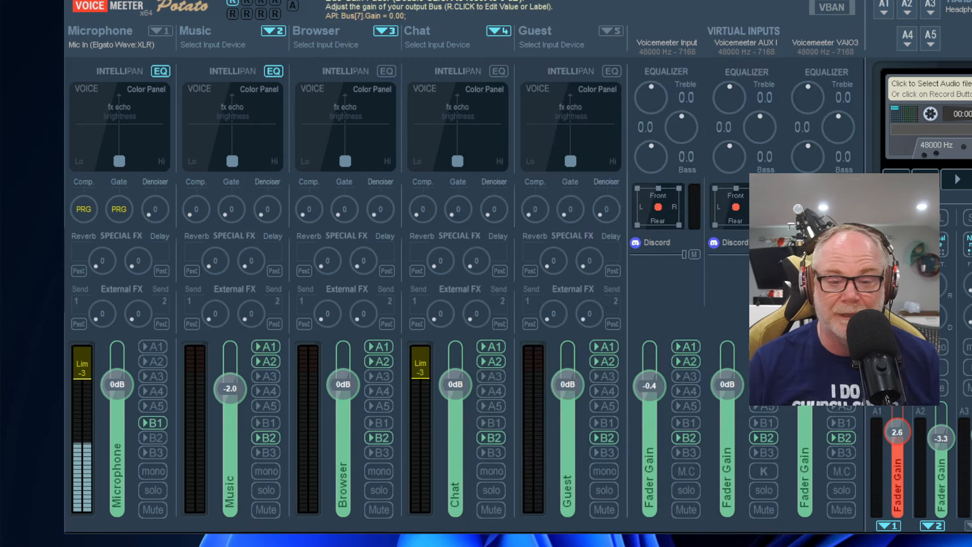